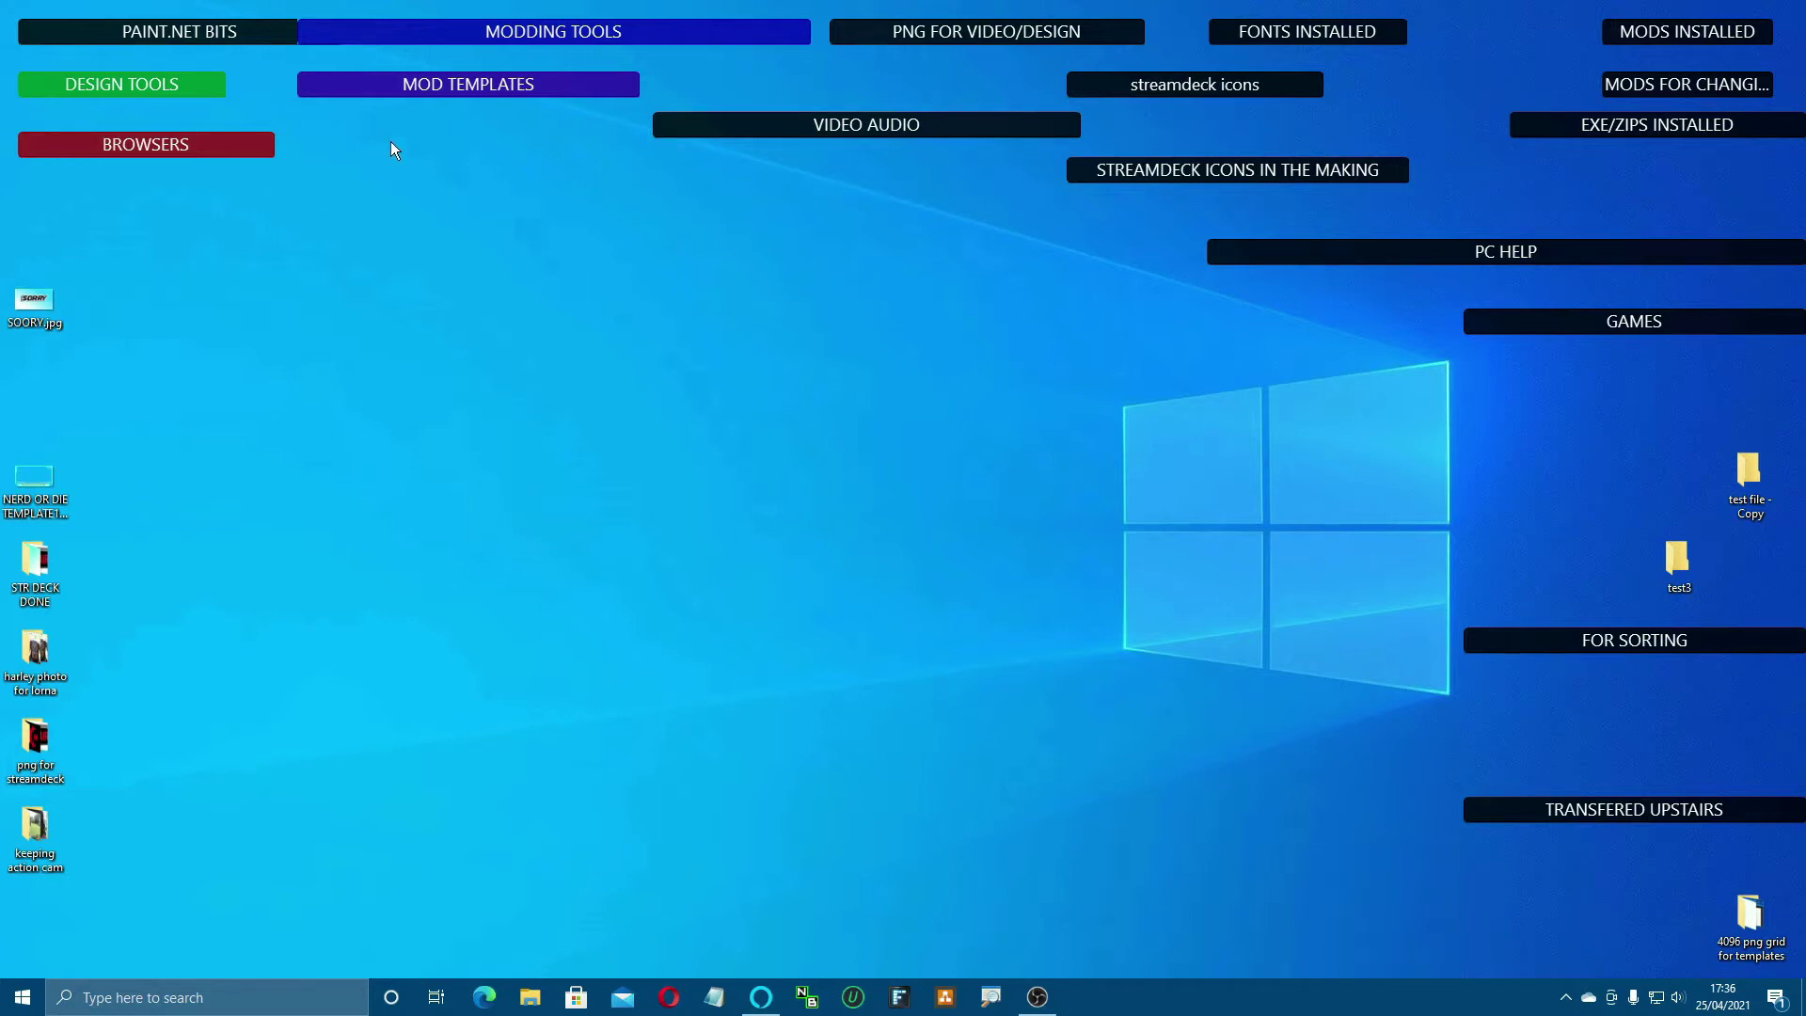
Step: Launch Mods Studio 2 from the desktop and open its online Tutorials page
mouse_move(611, 36)
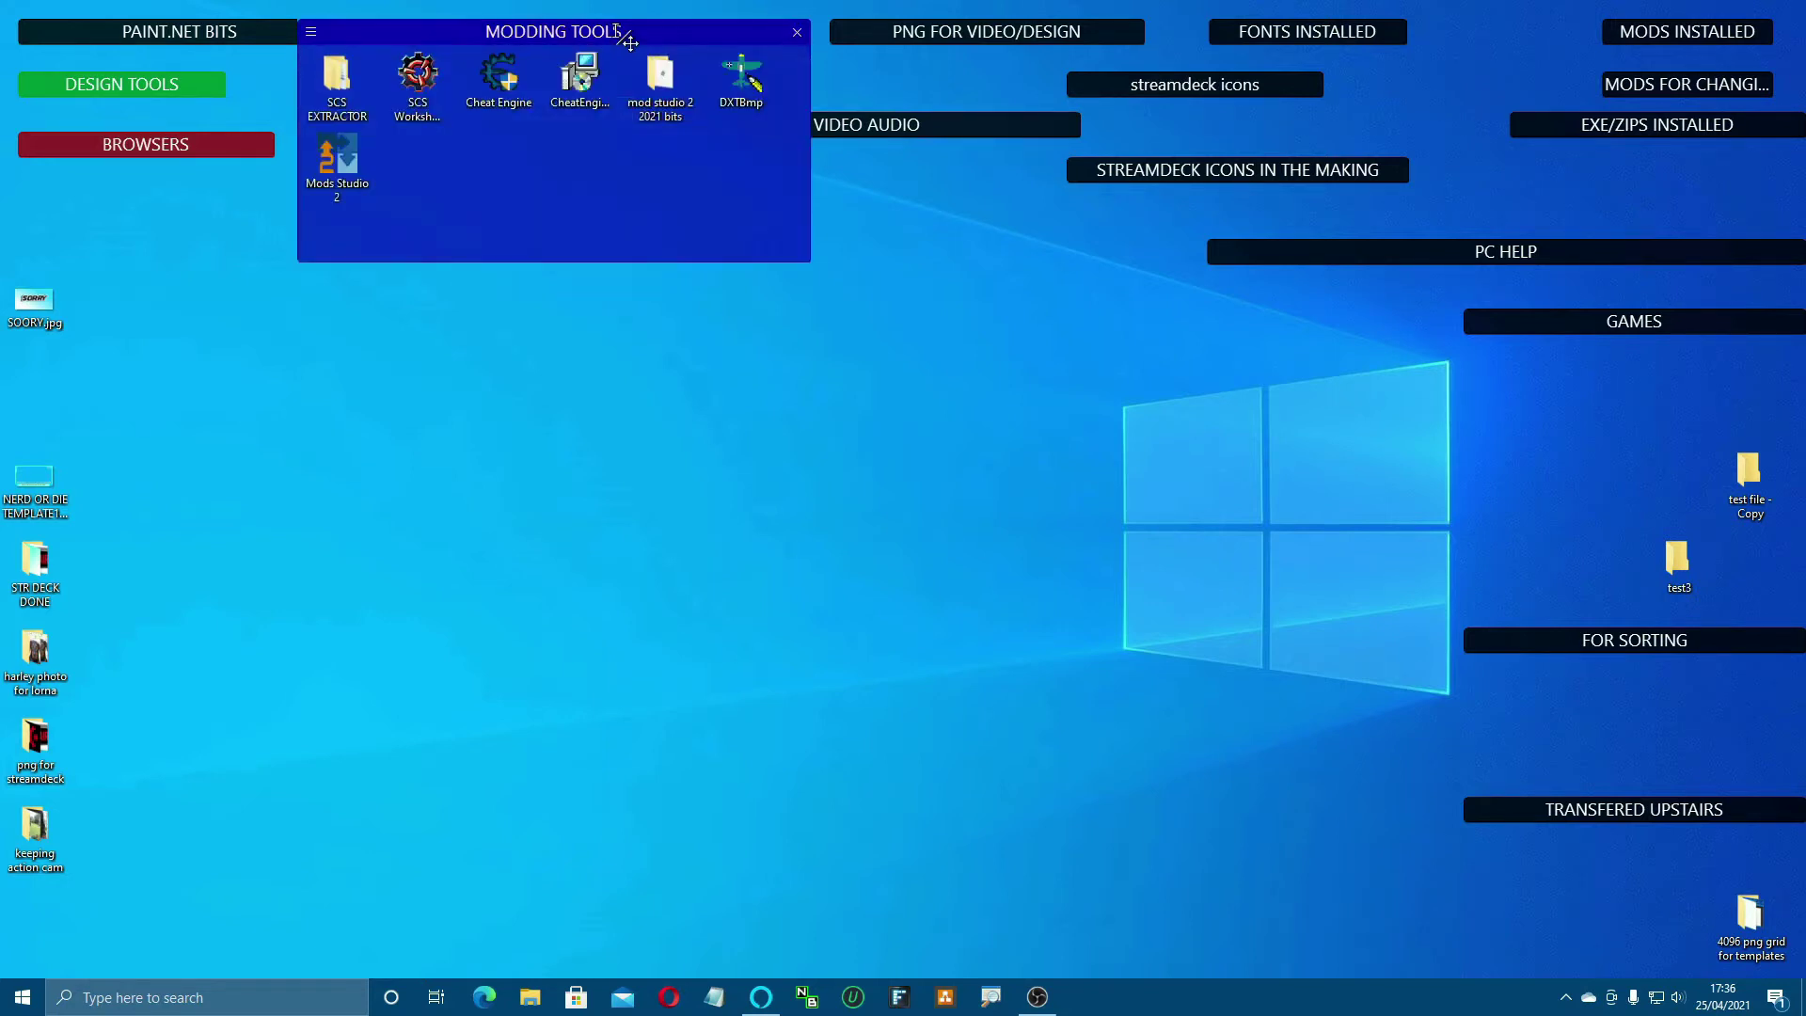
double_click(339, 161)
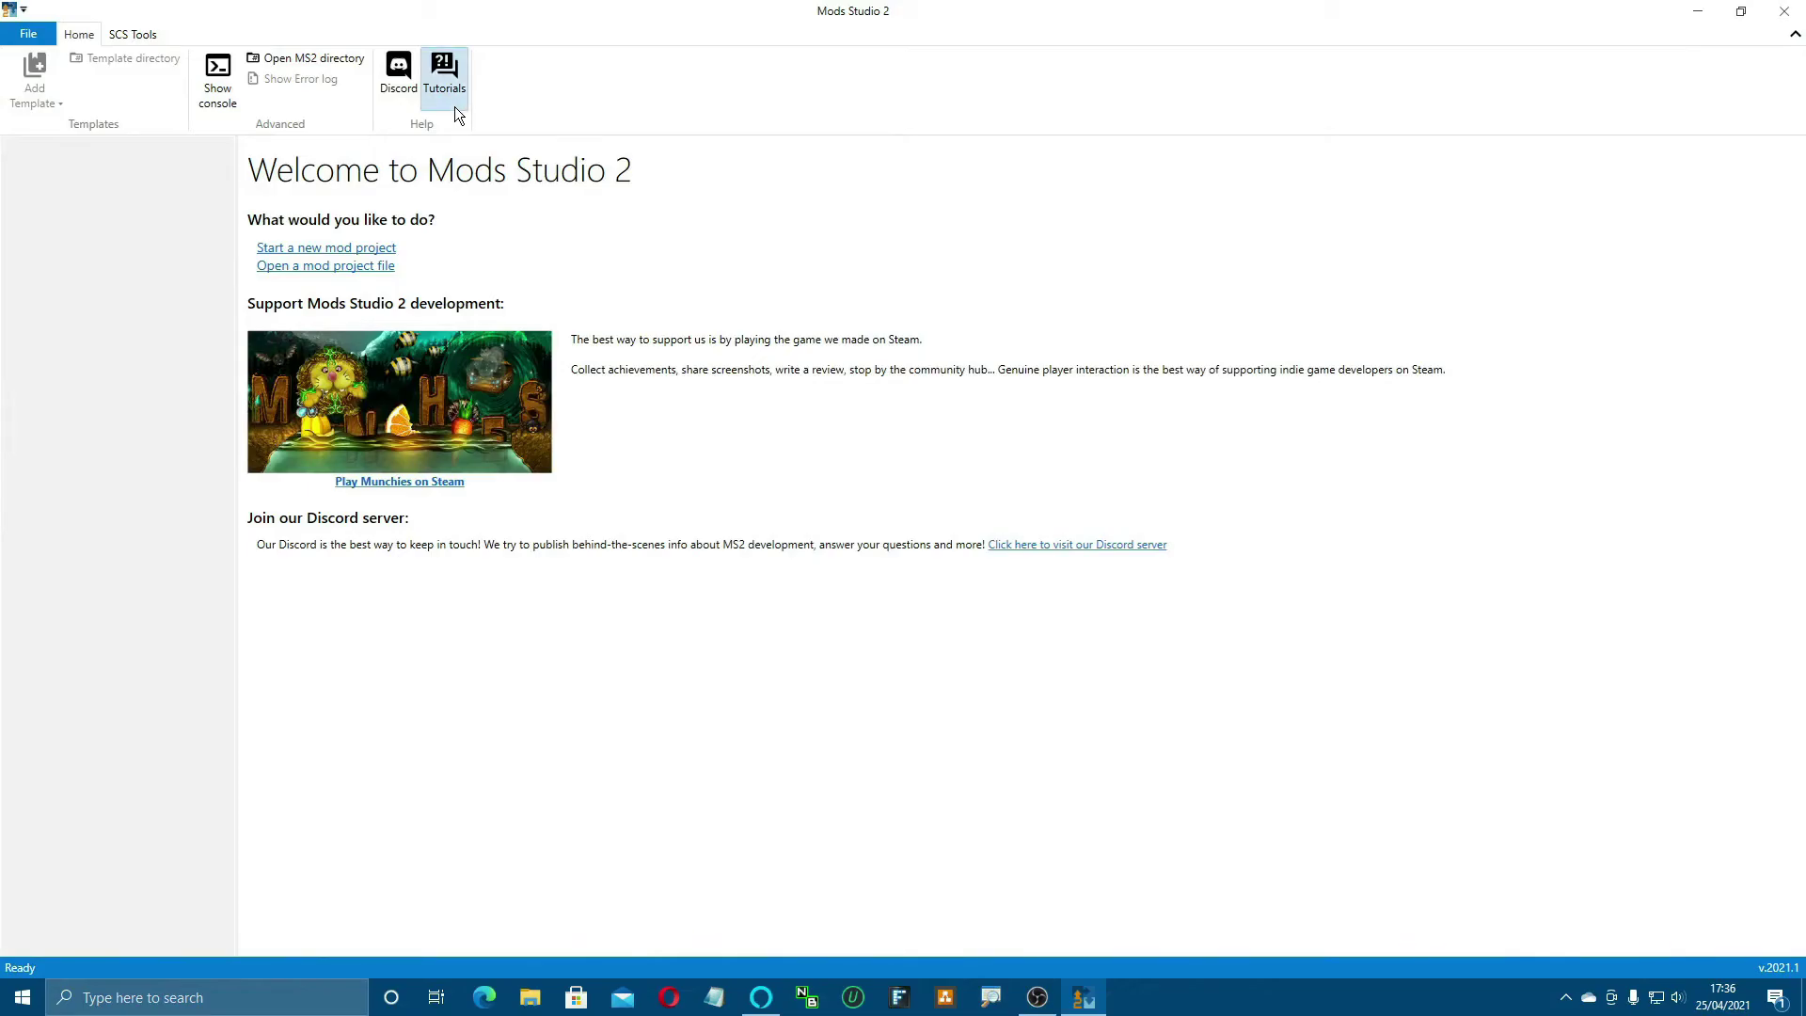
left_click(431, 87)
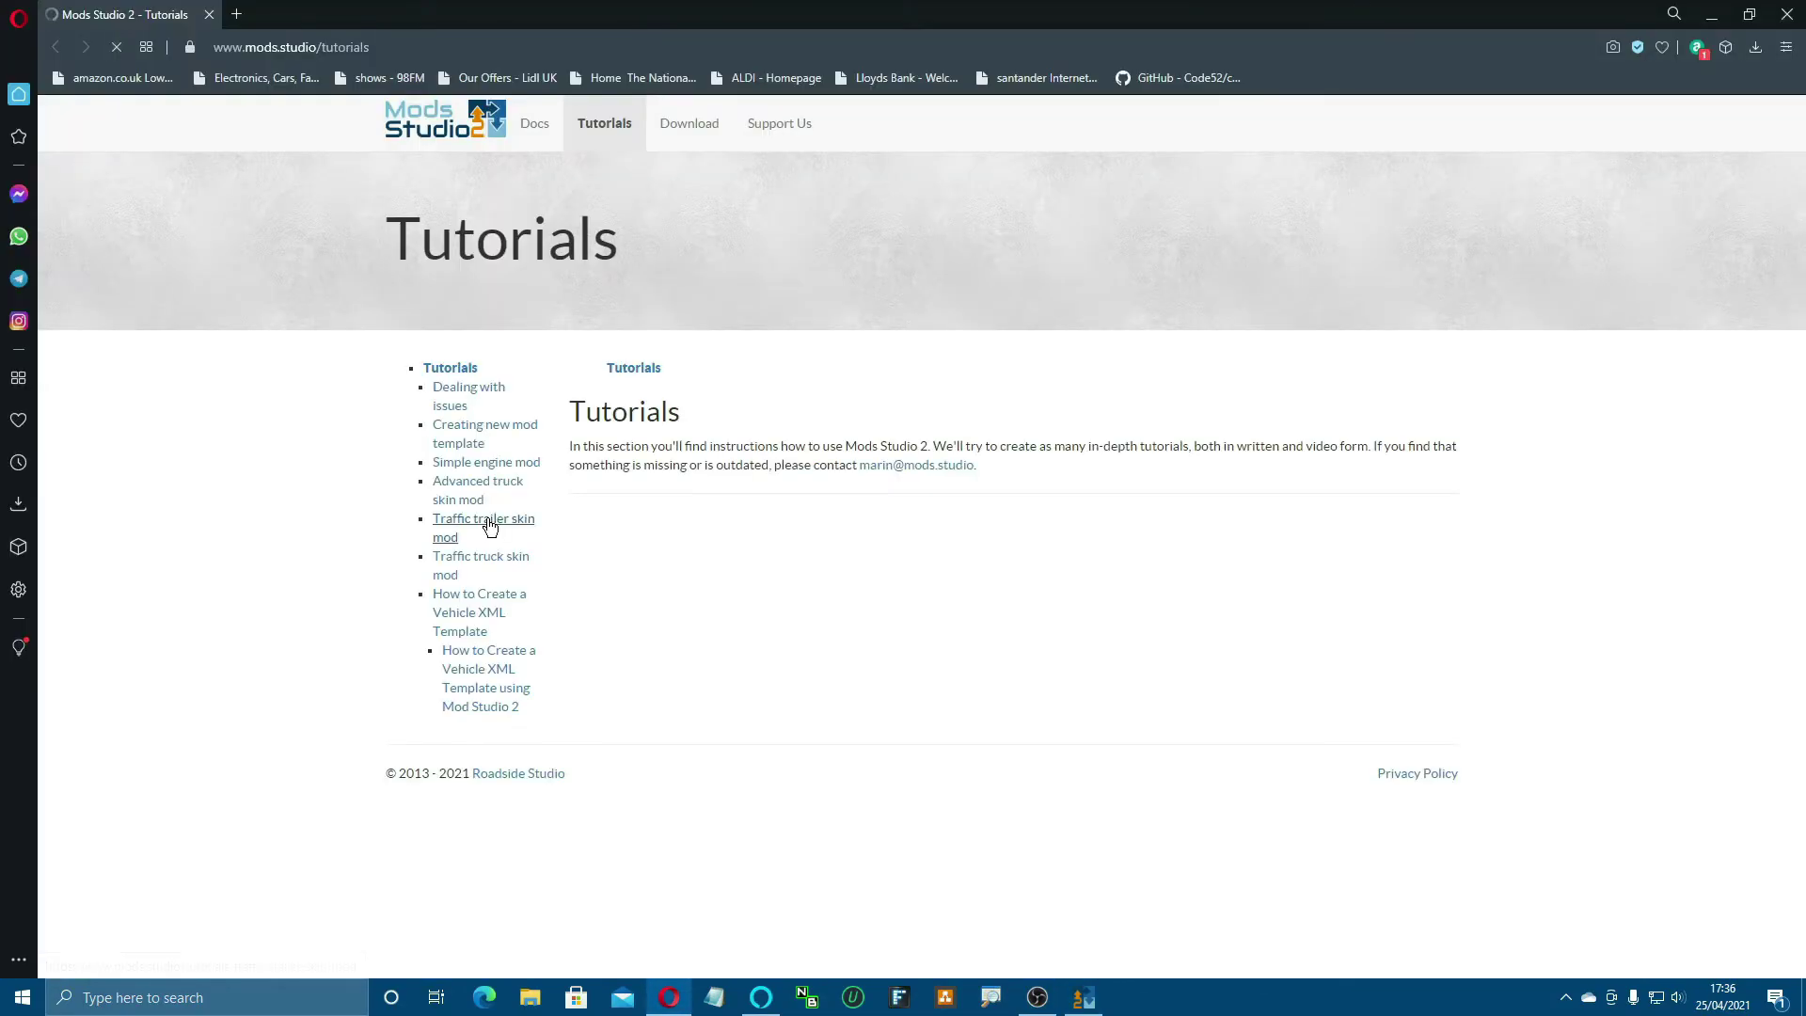
Step: Open the Traffic trailer skin mod tutorial and read down past the template image
left_click(488, 523)
scroll(1072, 478, "down", 4)
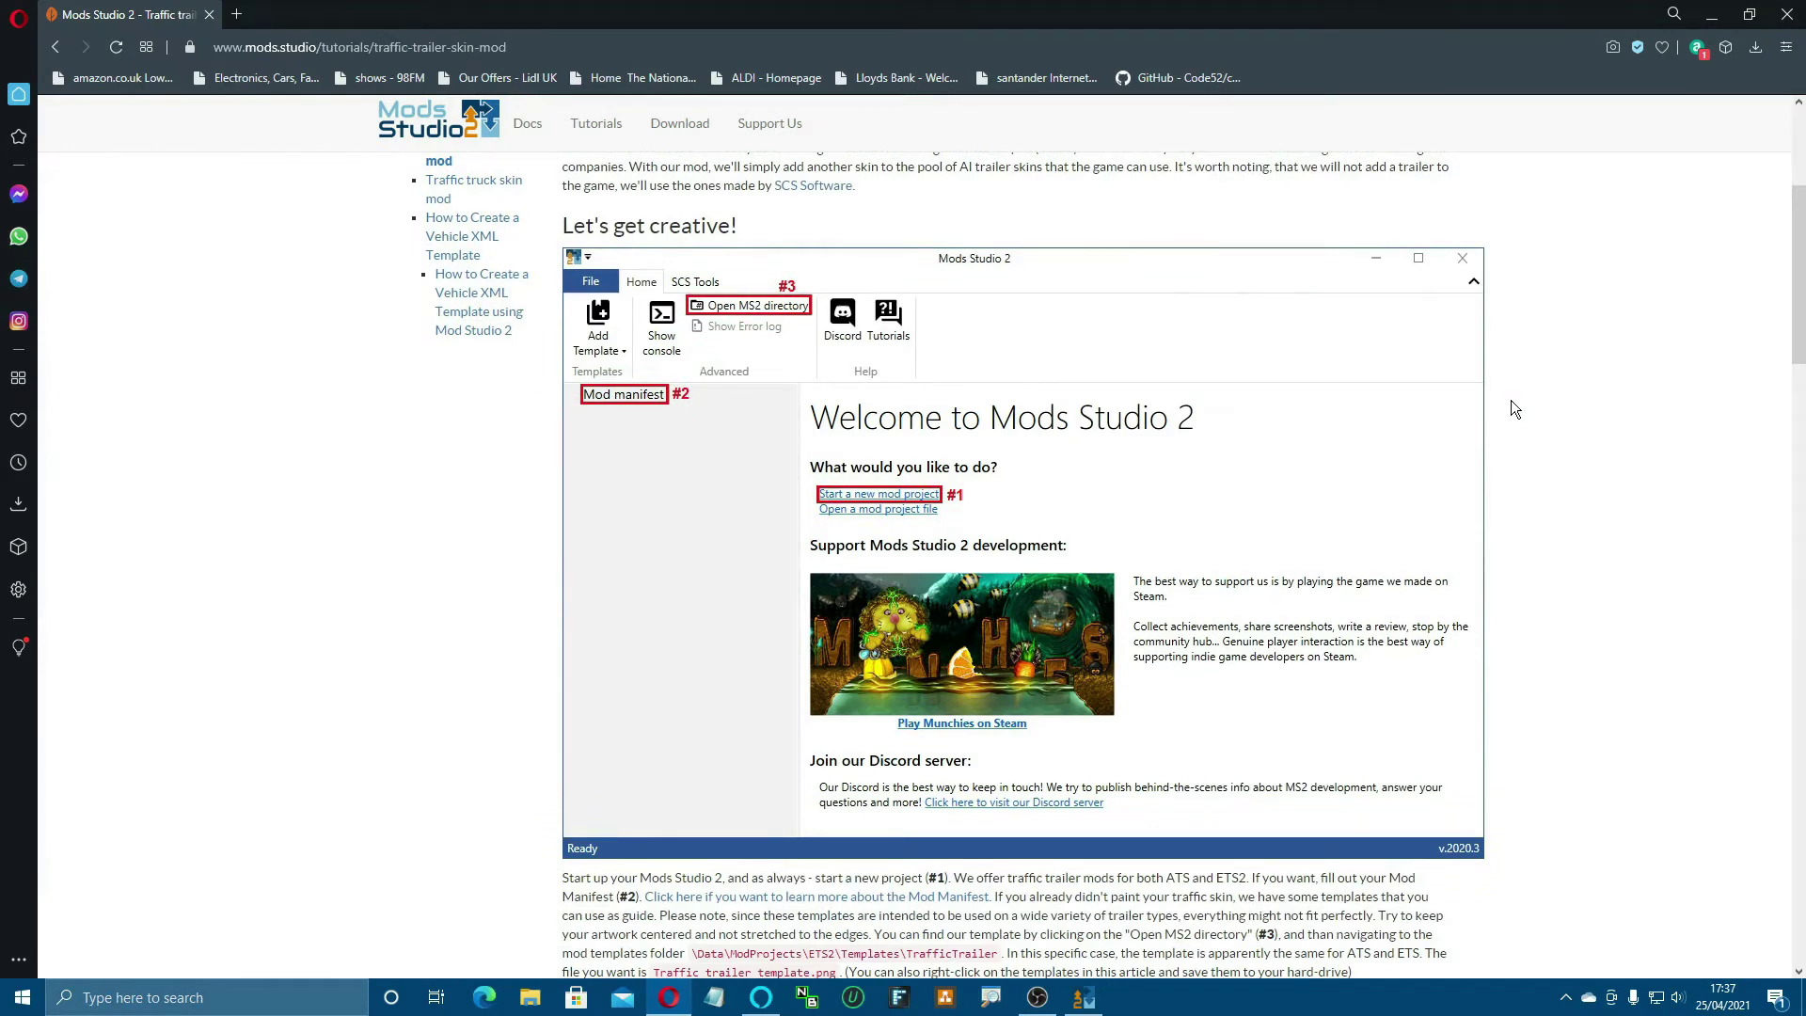
left_click_drag(1802, 327, 1794, 488)
right_click(894, 326)
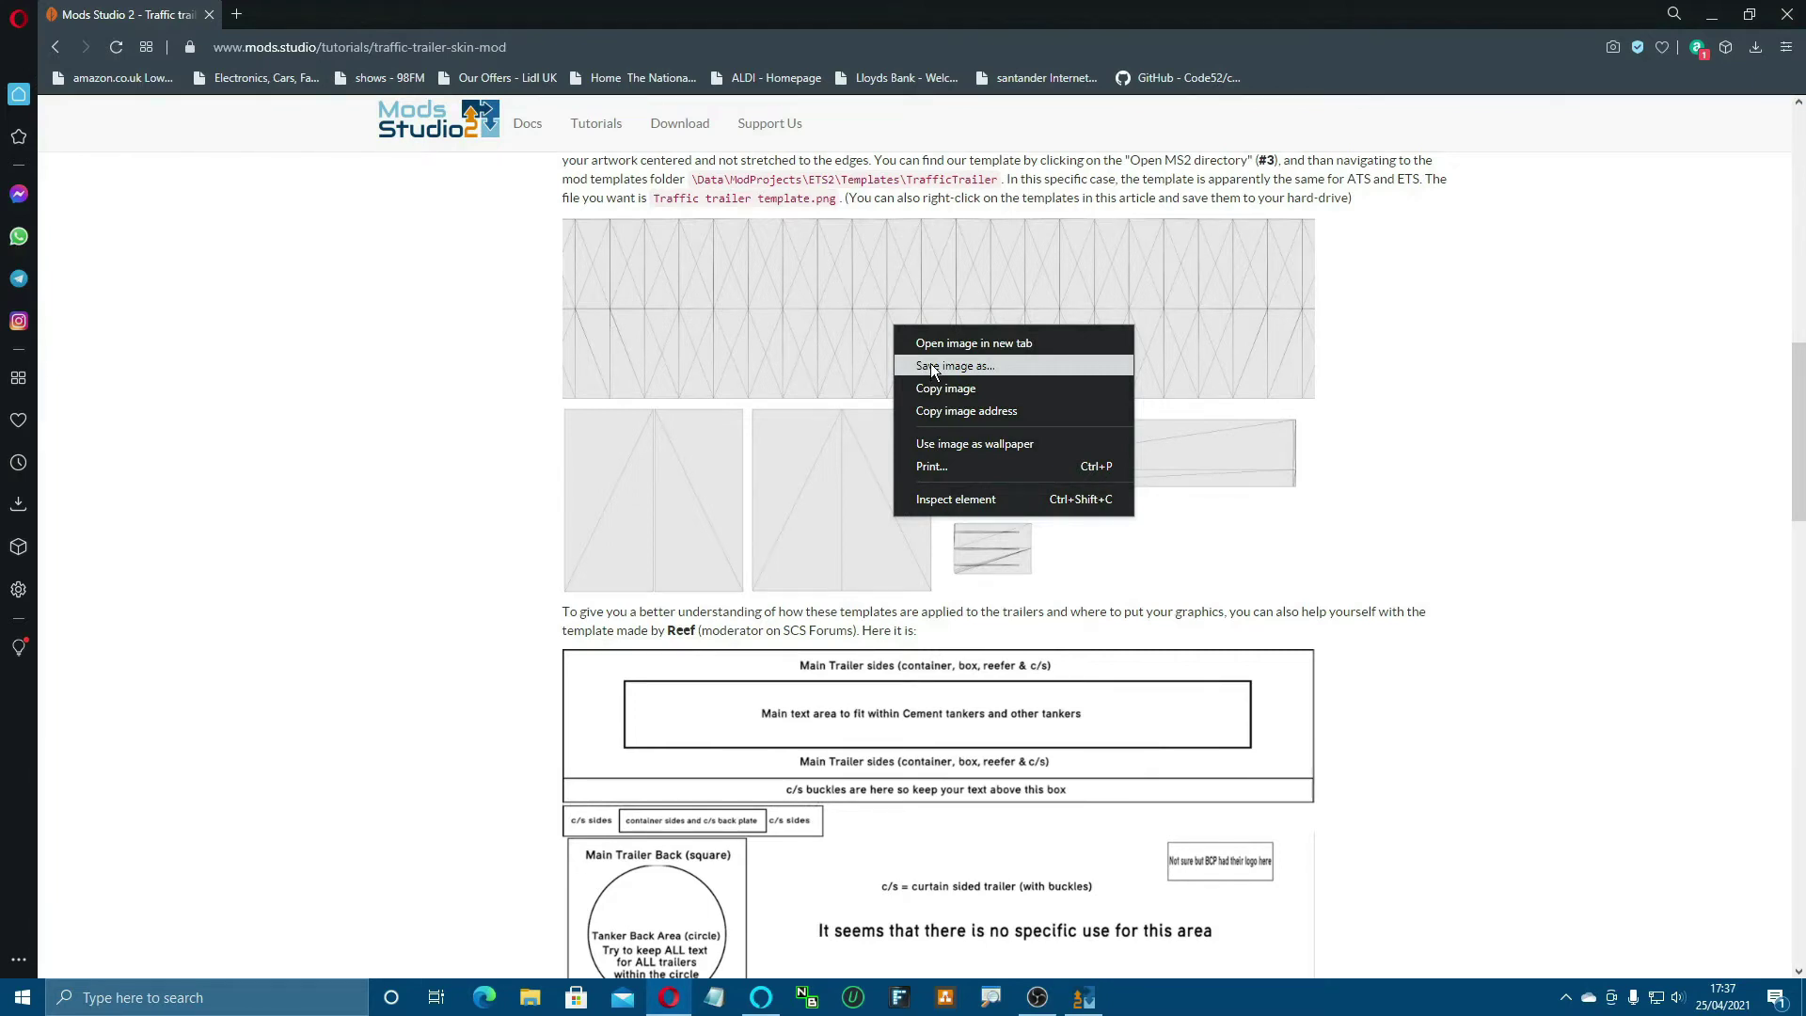
left_click(1436, 421)
scroll(1436, 421, "down", 3)
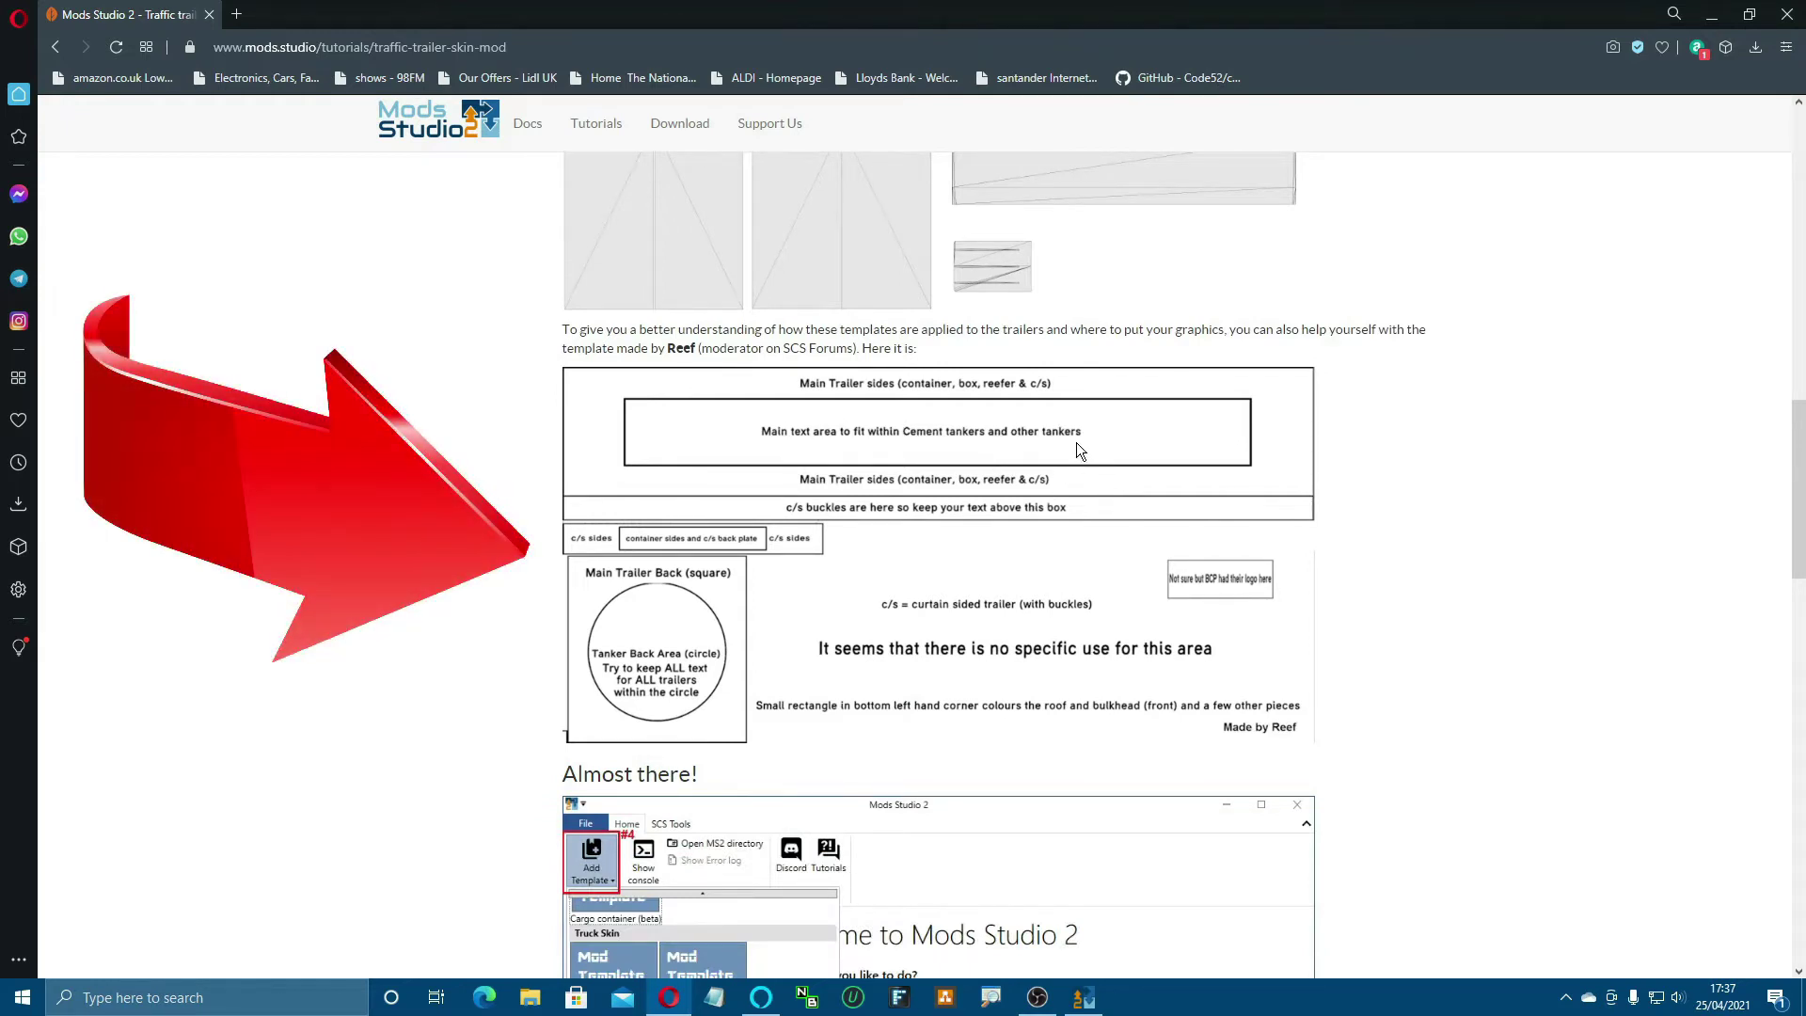
Step: Read the rest of the tutorial, past the trailer guide image, to the end
right_click(1158, 432)
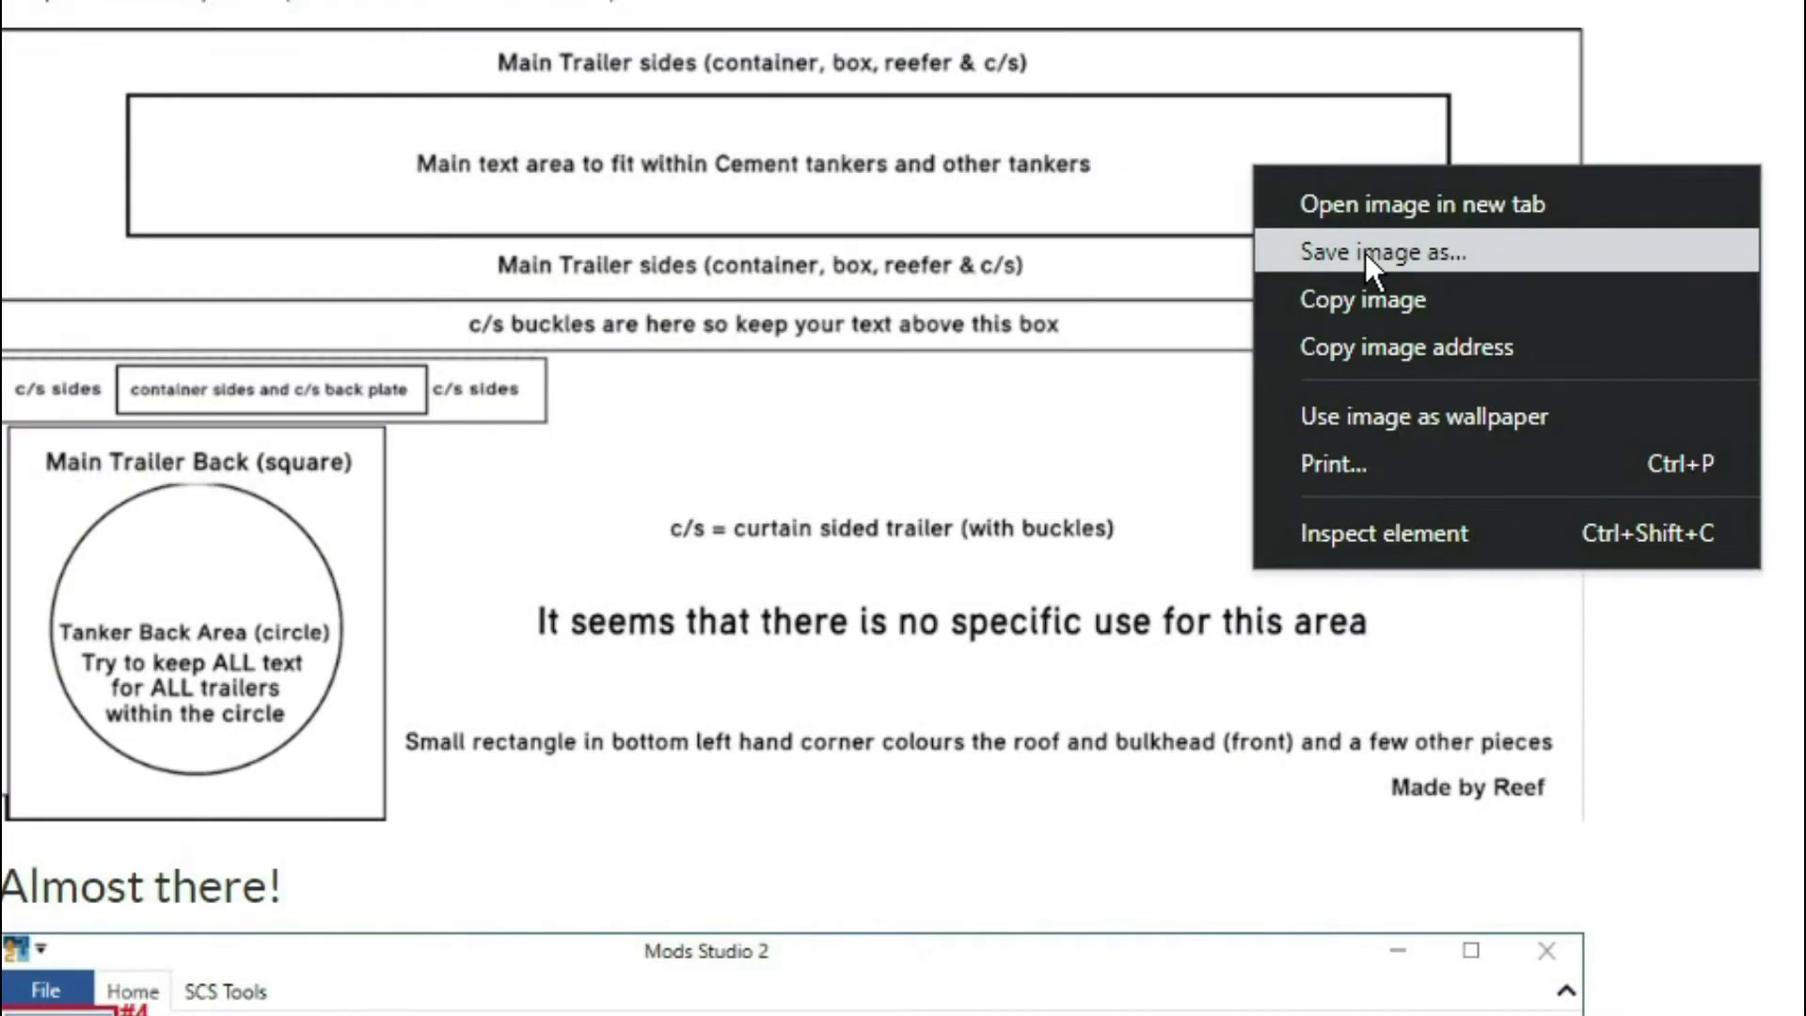
key("Escape")
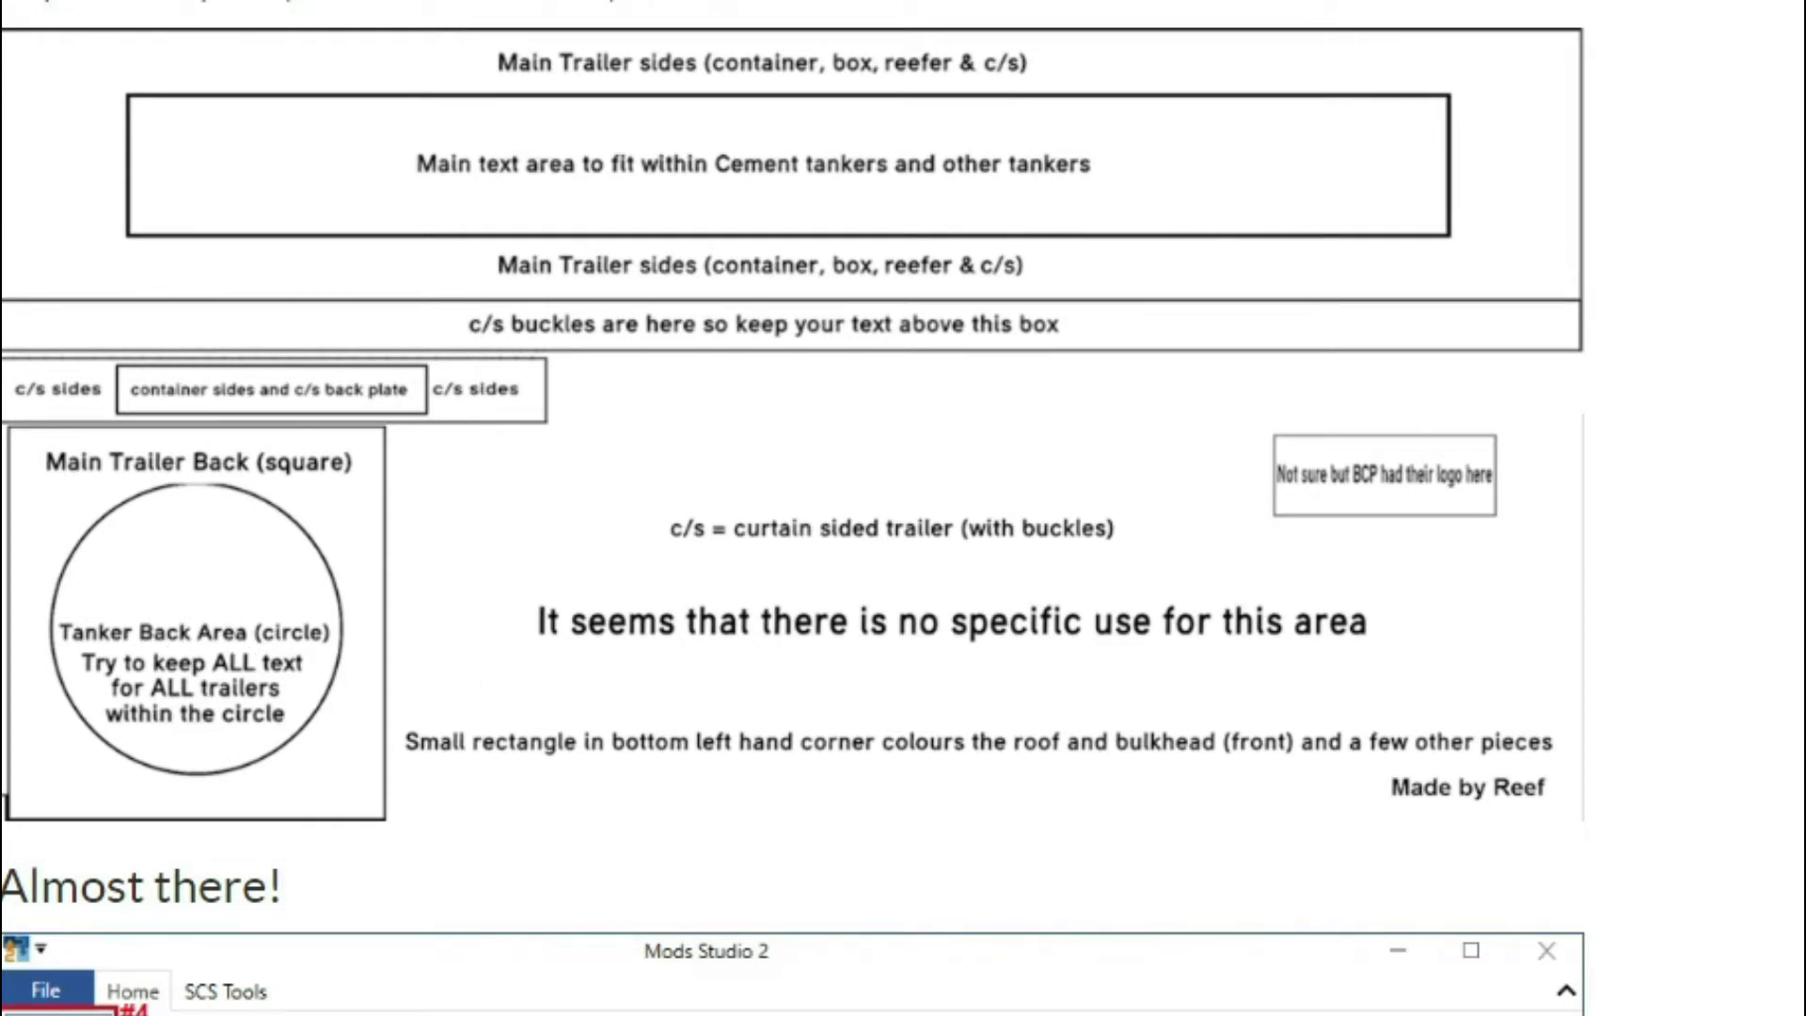
scroll(793, 508, "down", 3)
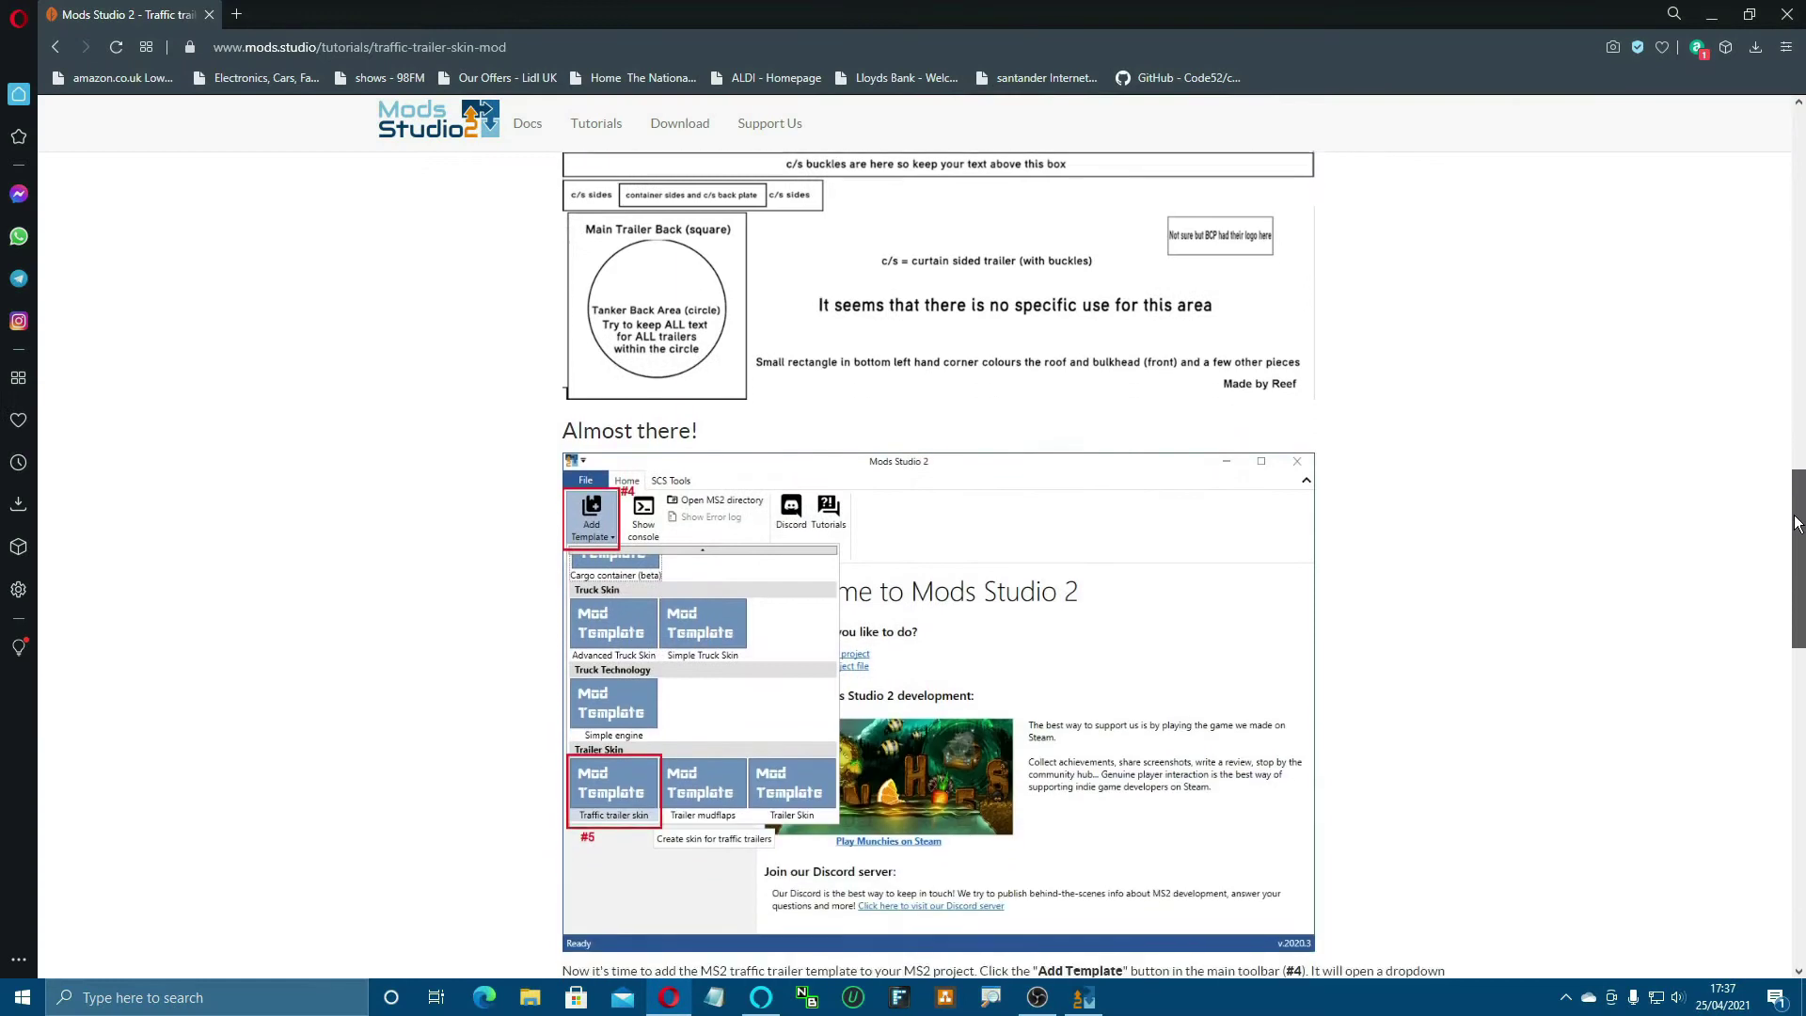
left_click_drag(1795, 523, 1689, 782)
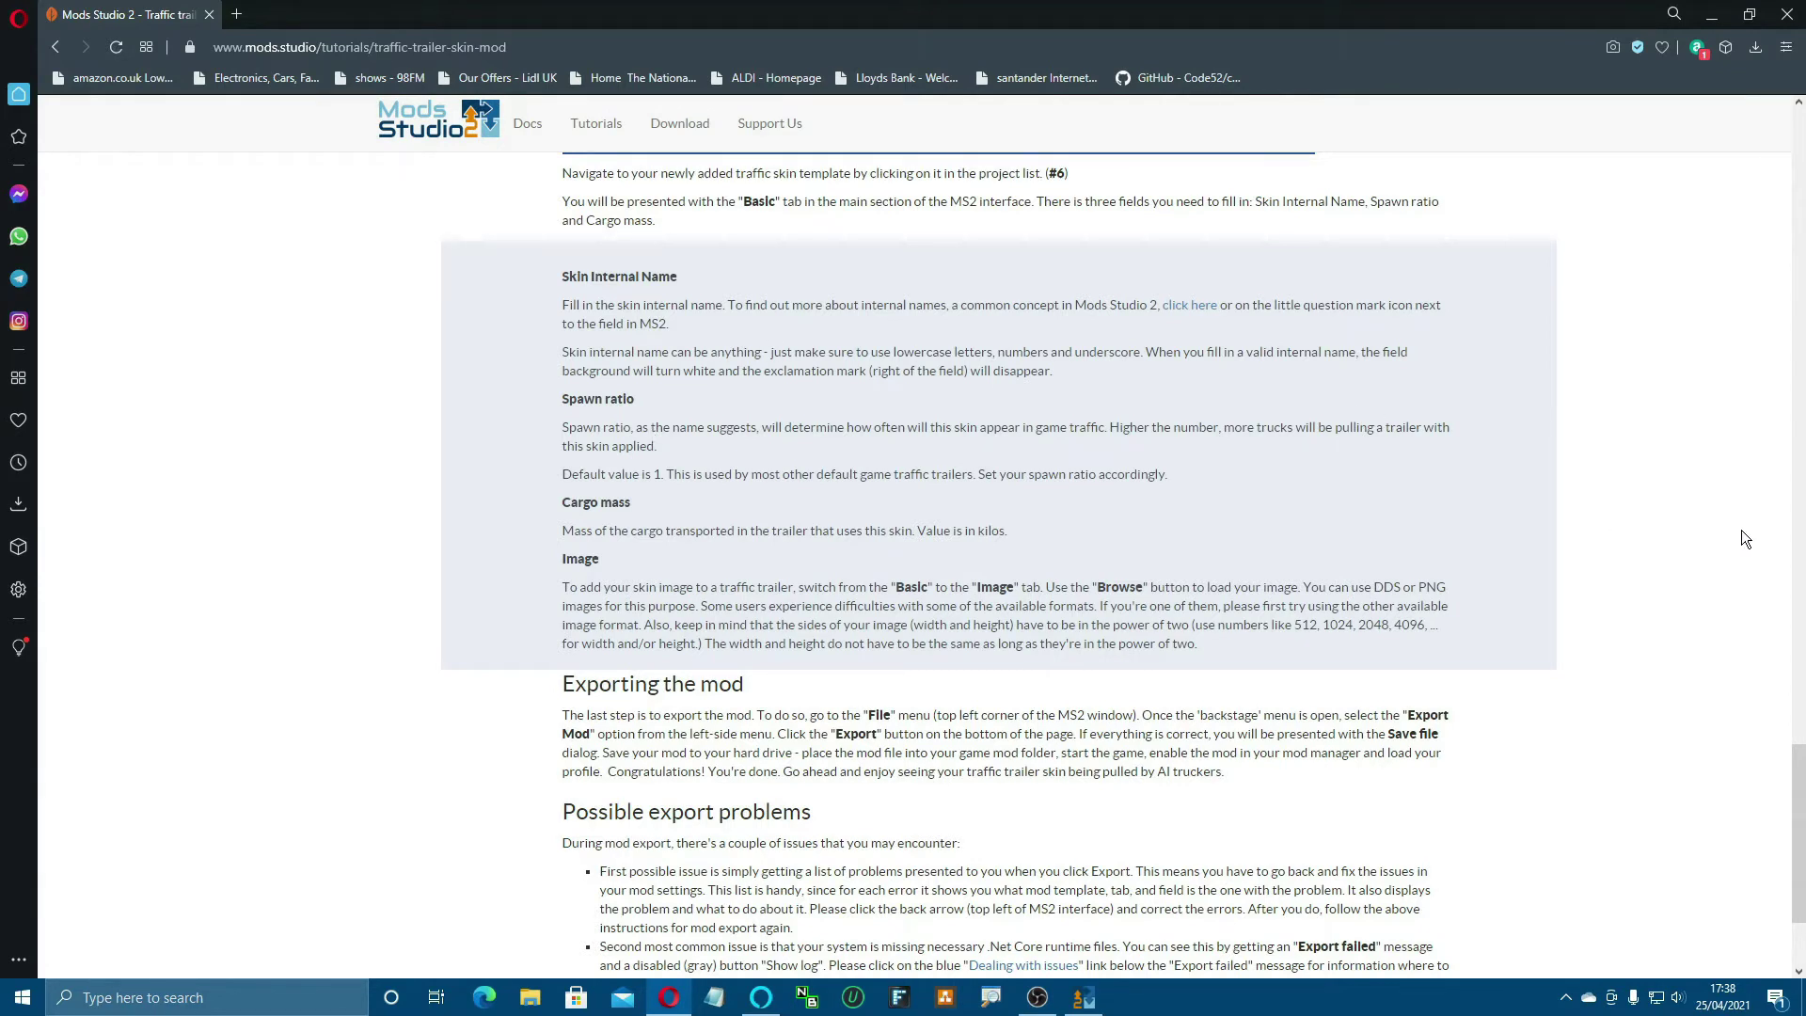
left_click_drag(1796, 802, 1796, 849)
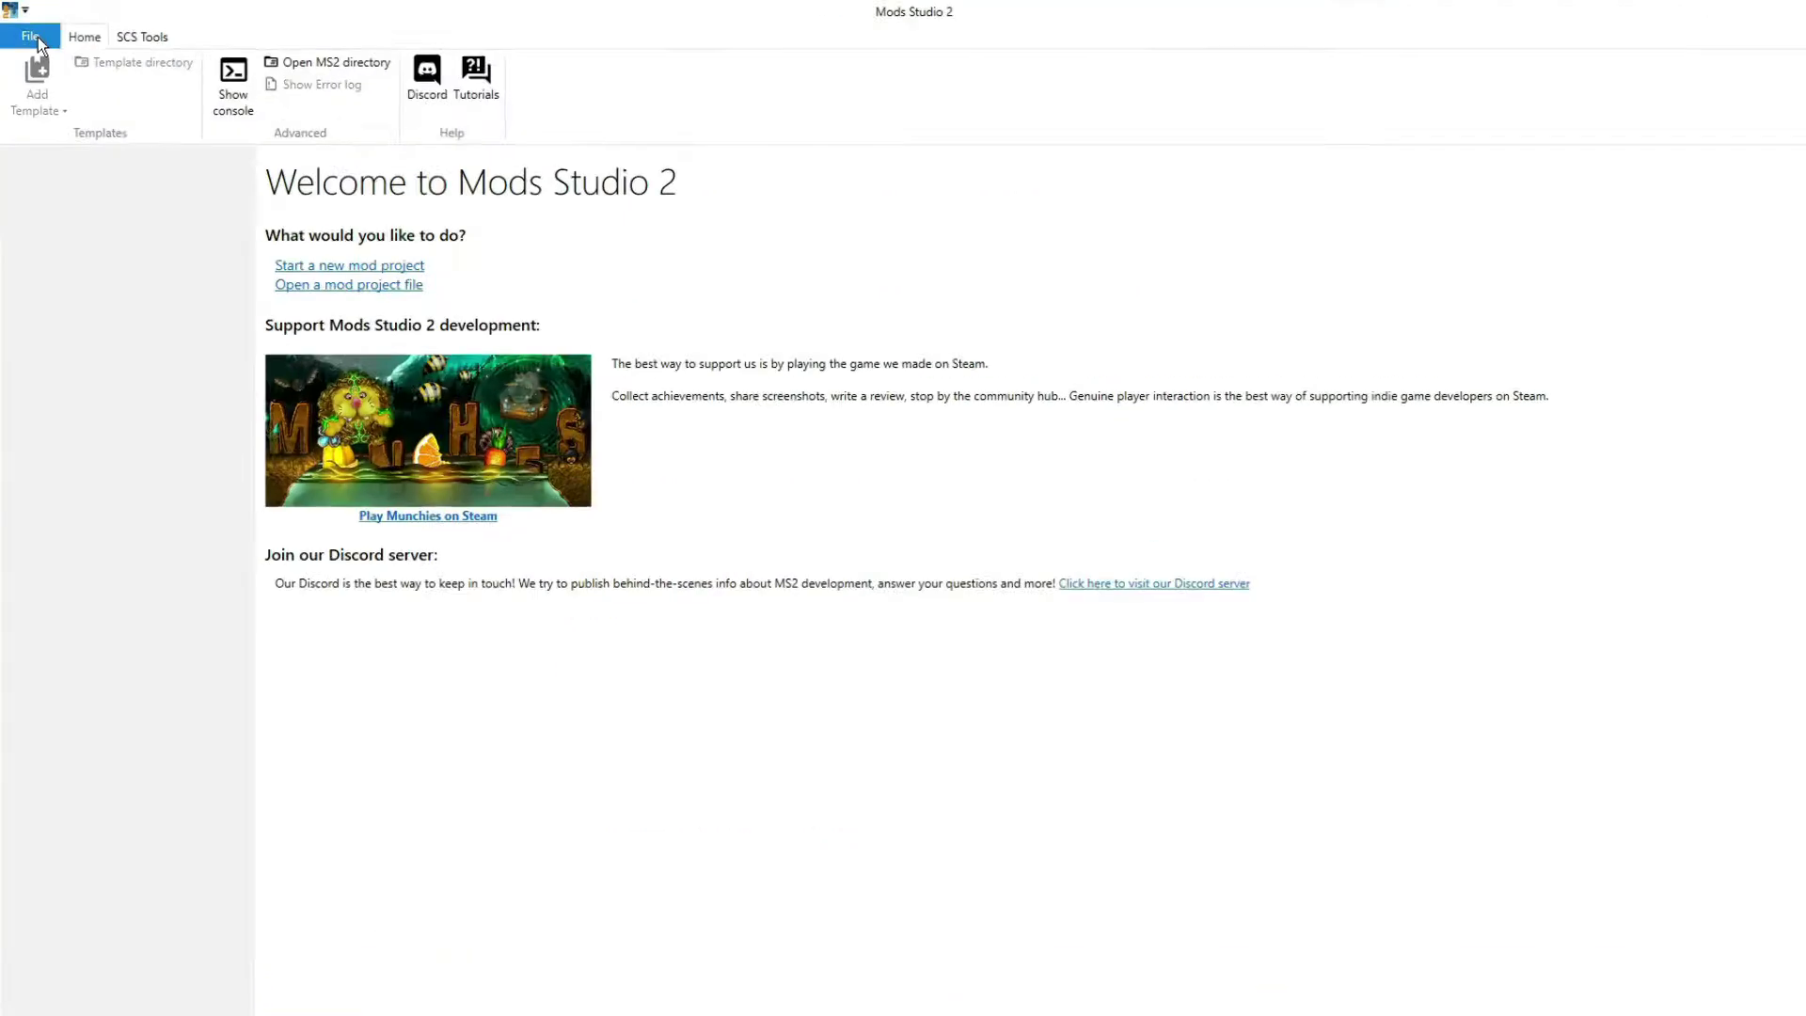
scroll(82, 47, "down", 1)
scroll(81, 48, "up", 1)
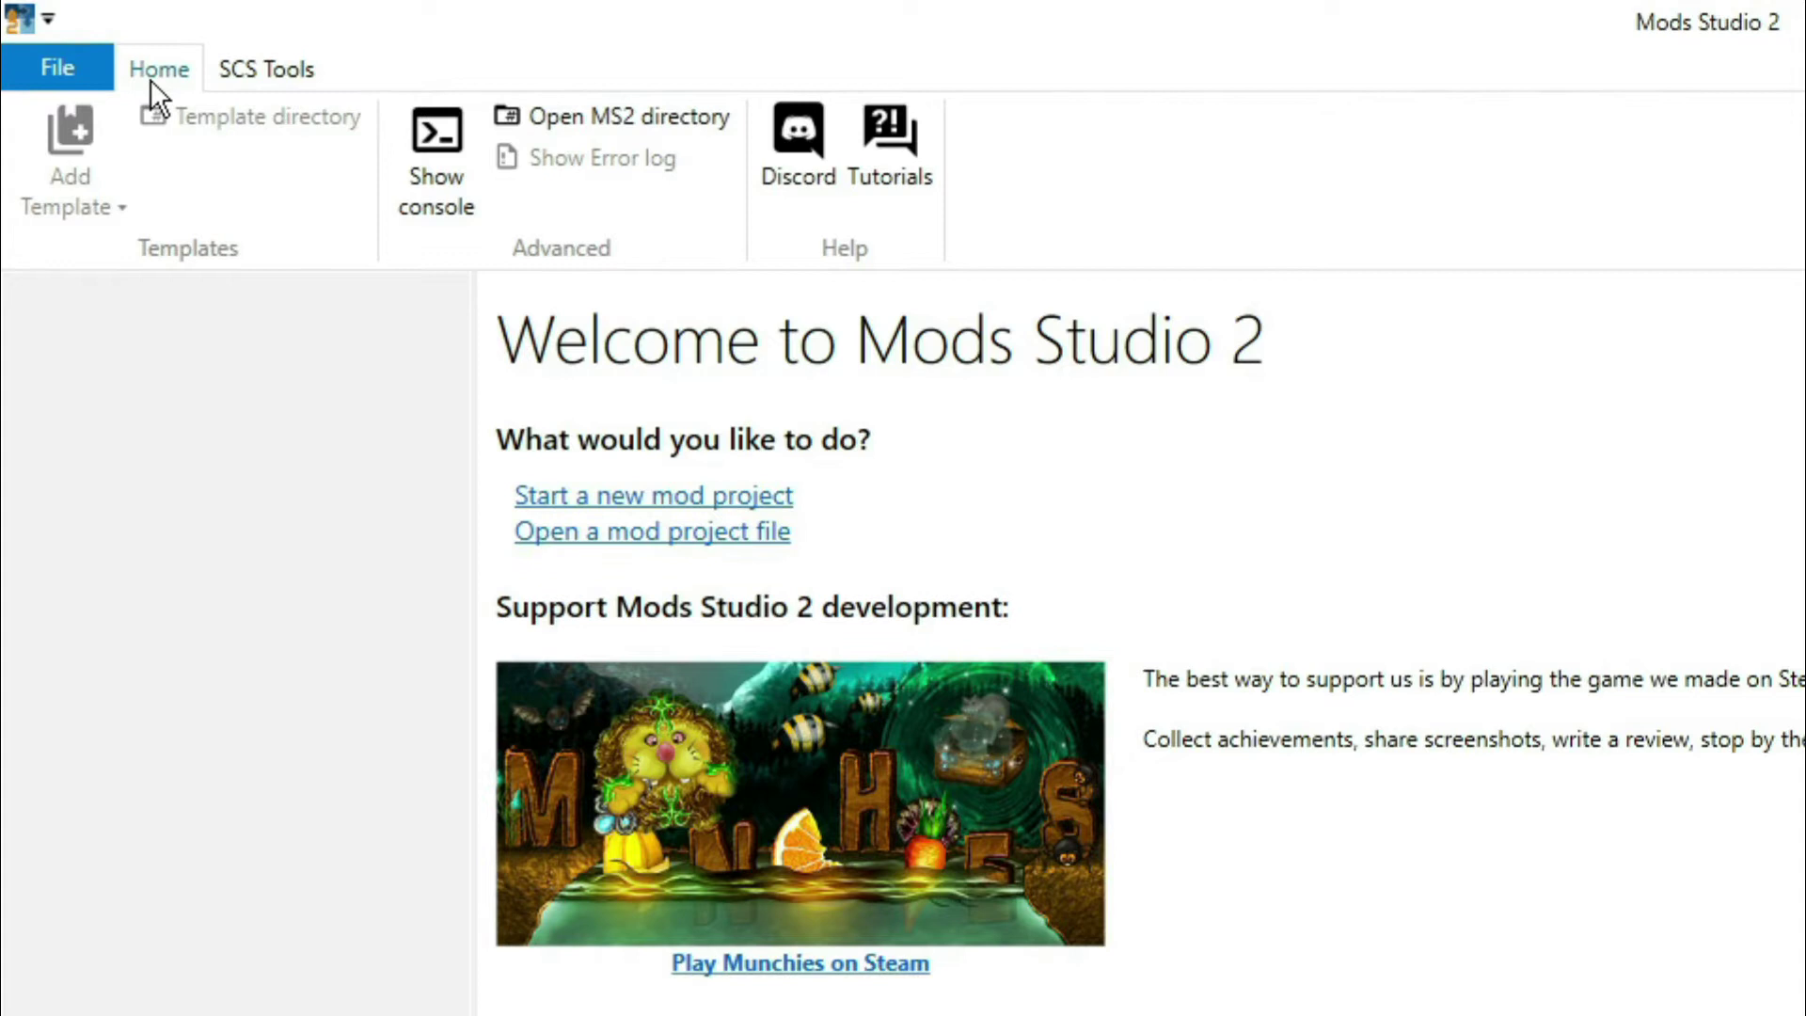
Step: Browse from the Mods Studio 2 folder to Data > ModProjects > ETS2 > Templates > TrafficTrailer
left_click(609, 118)
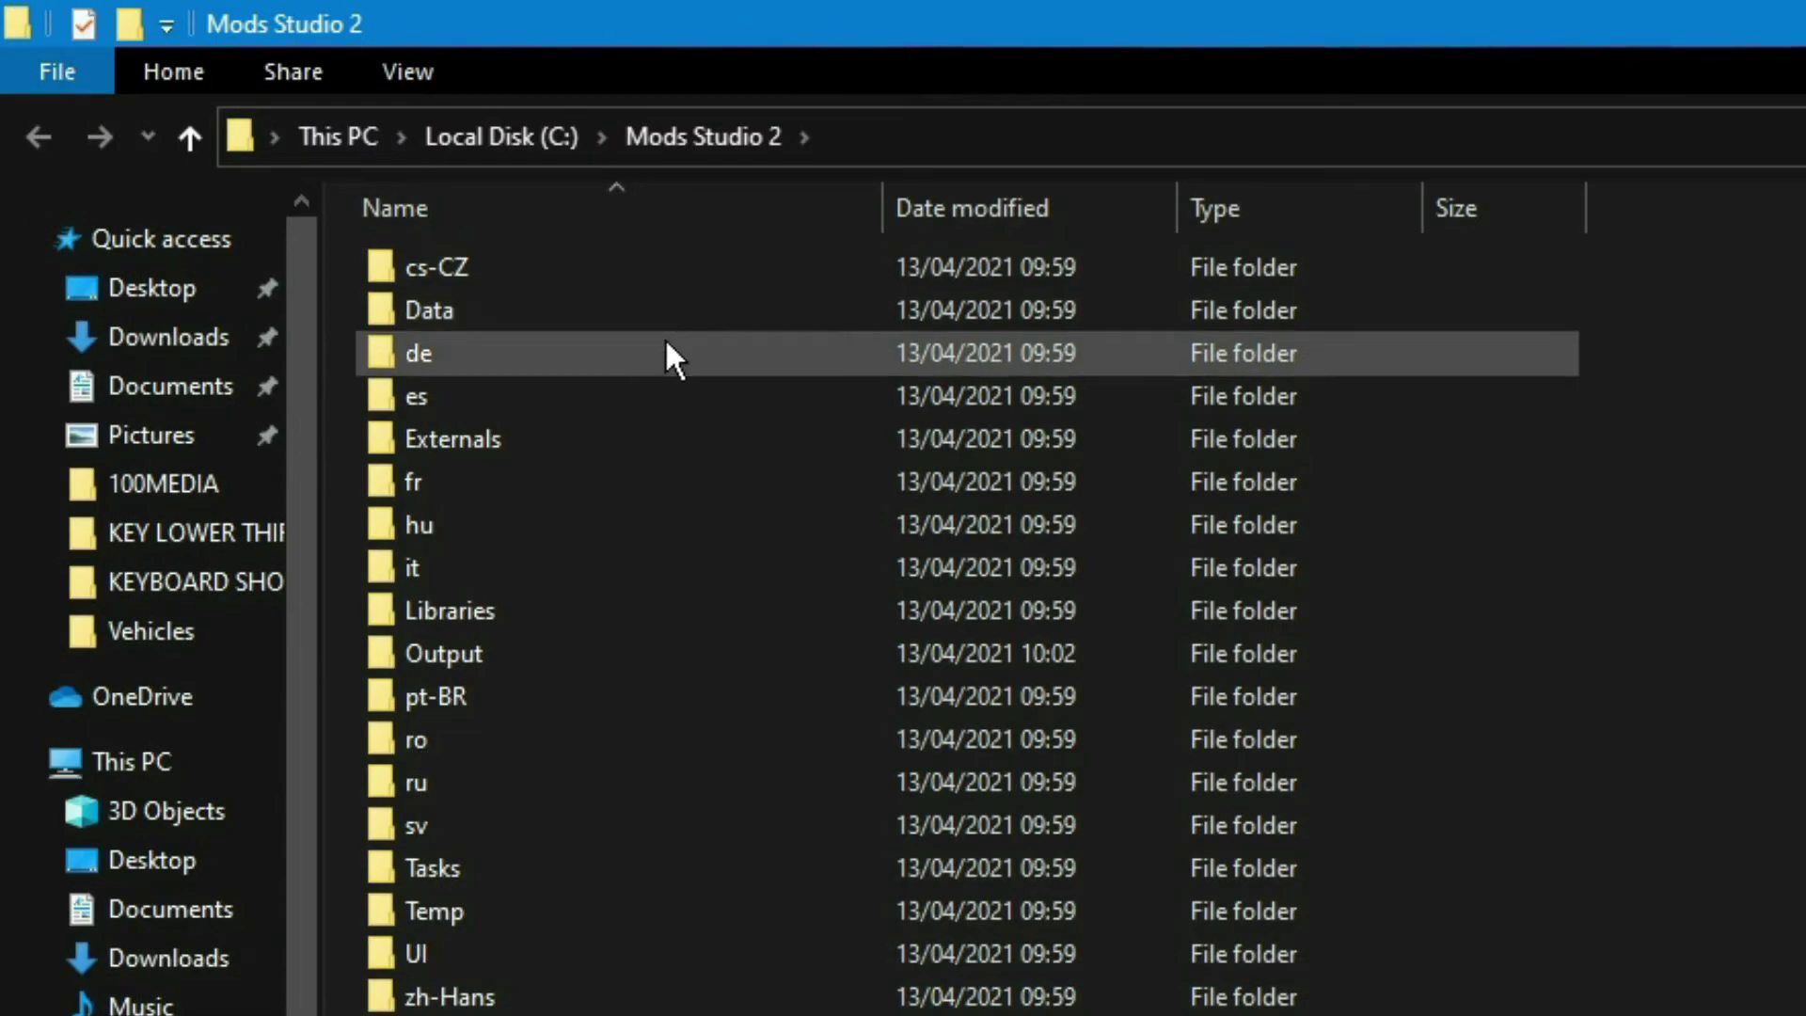
double_click(664, 318)
double_click(711, 310)
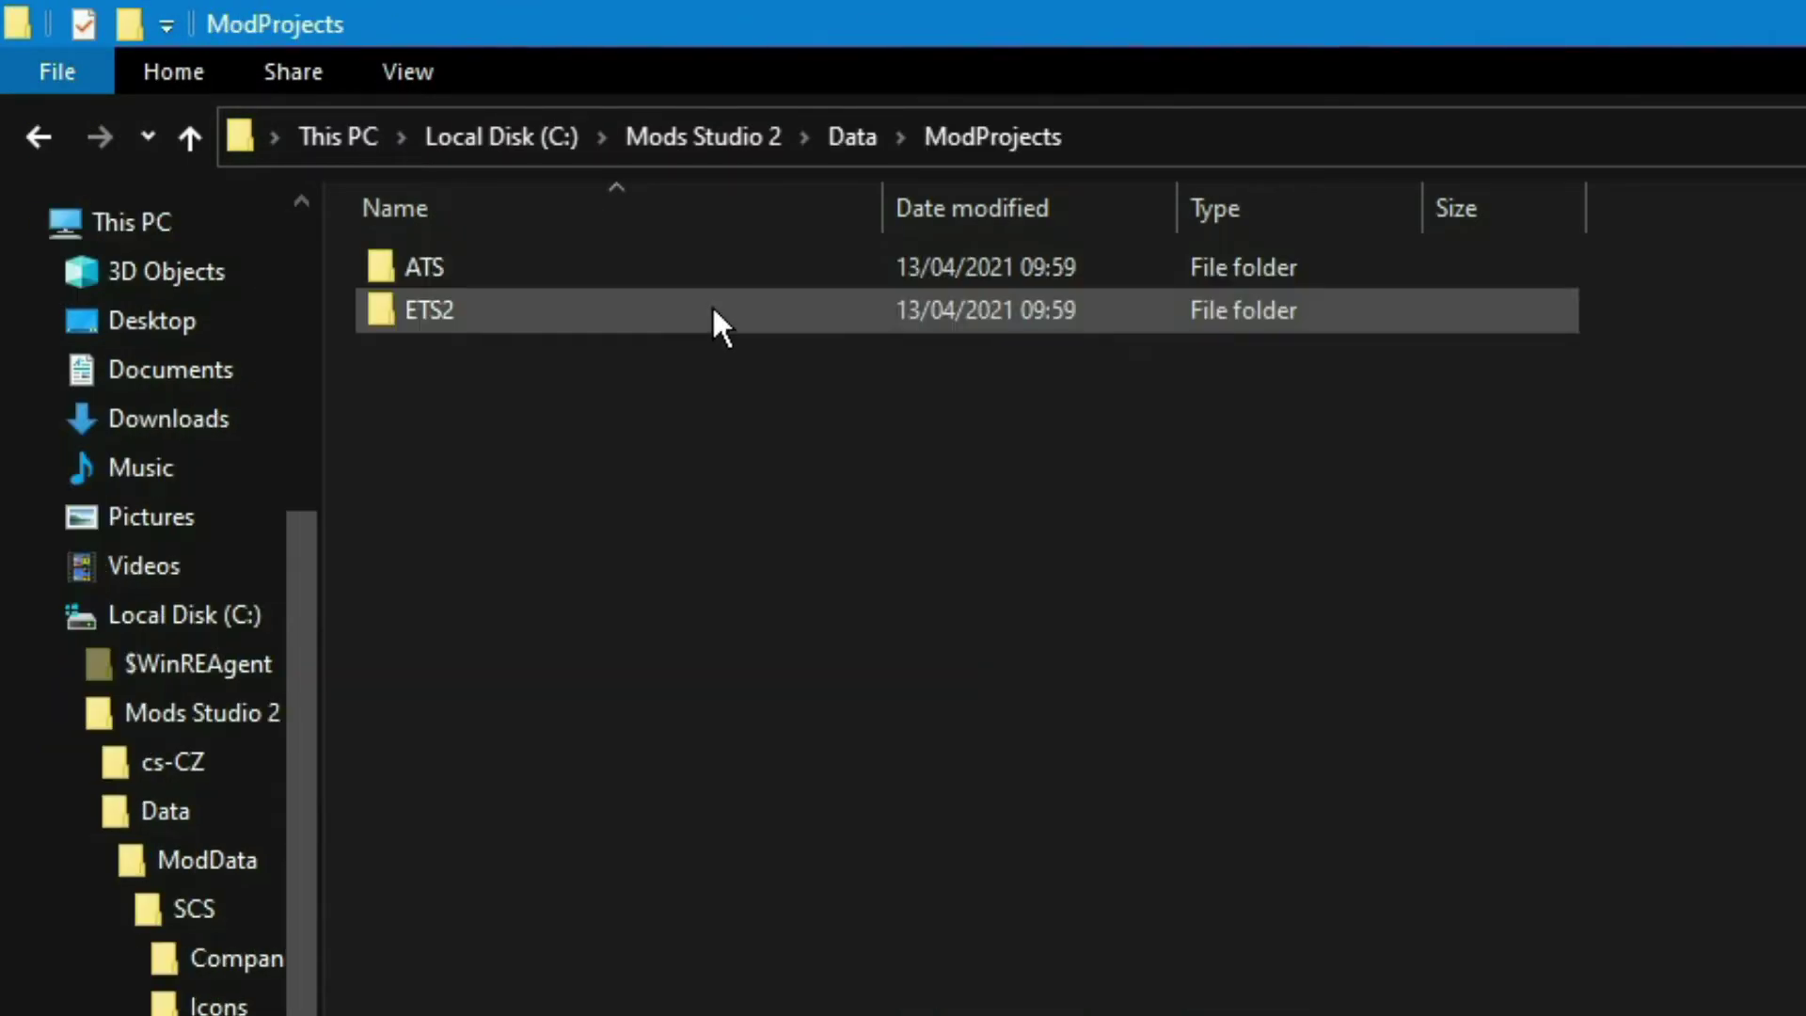
double_click(712, 312)
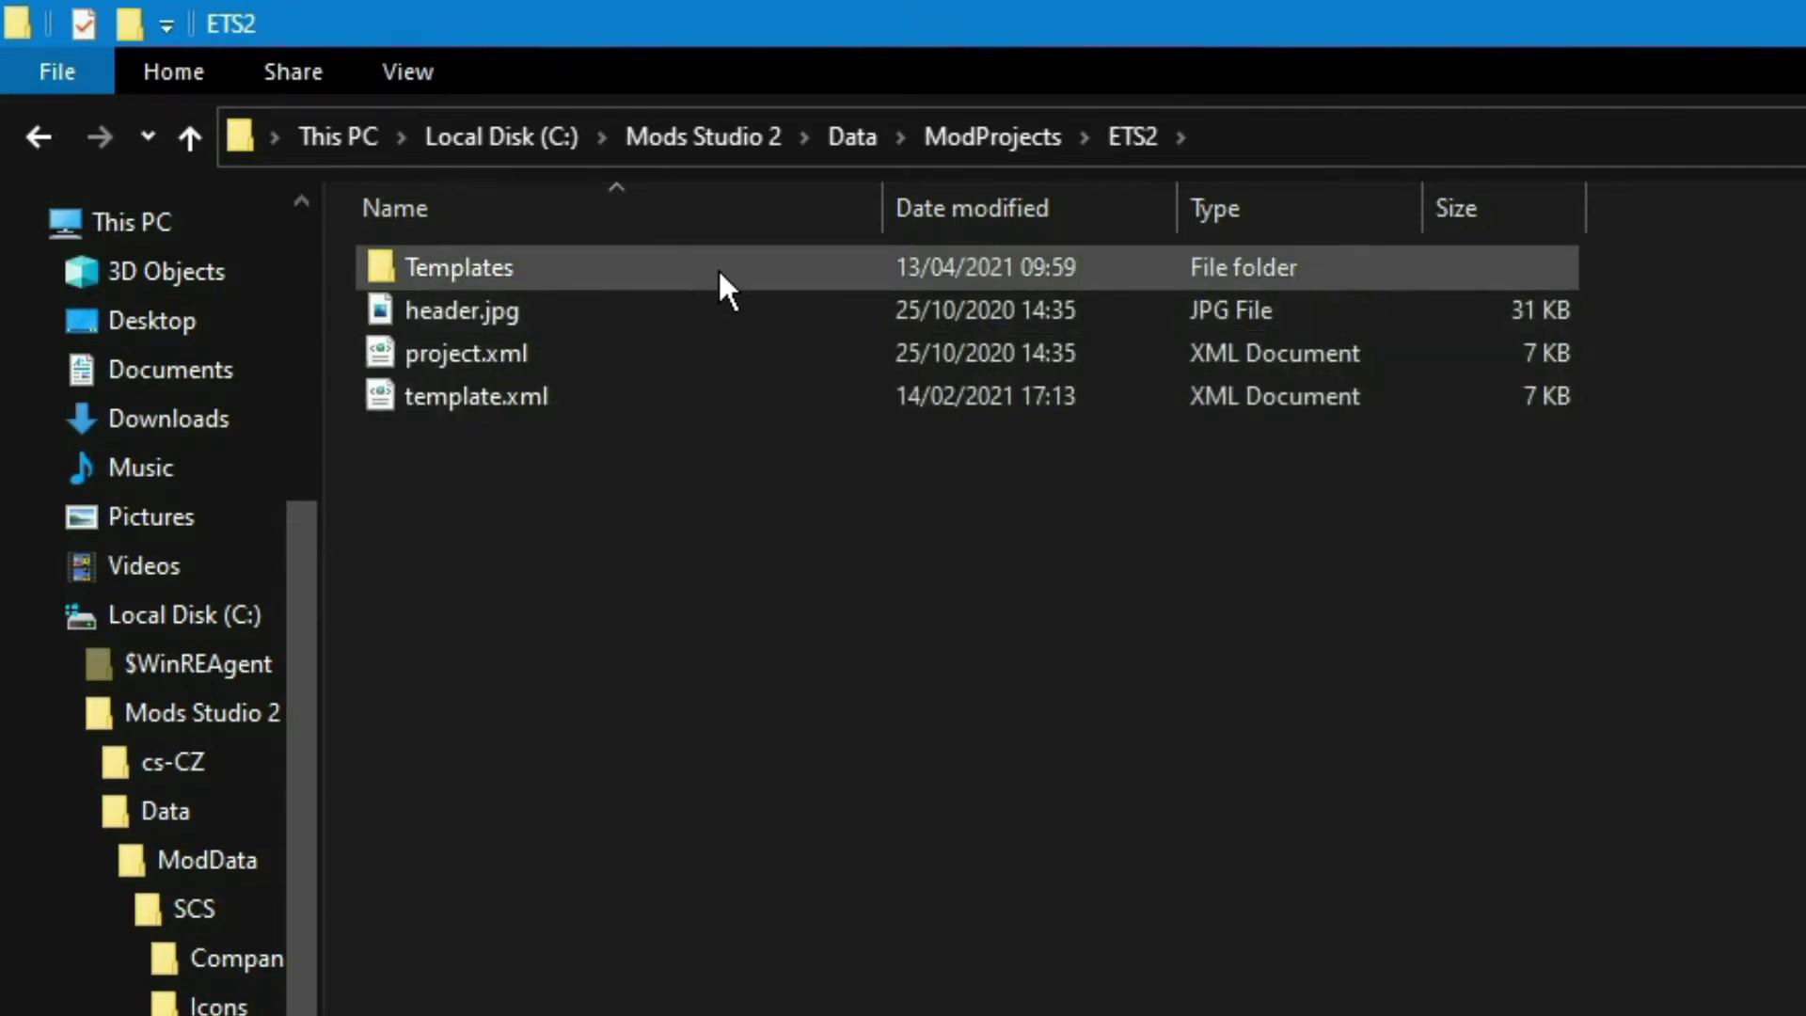
double_click(719, 268)
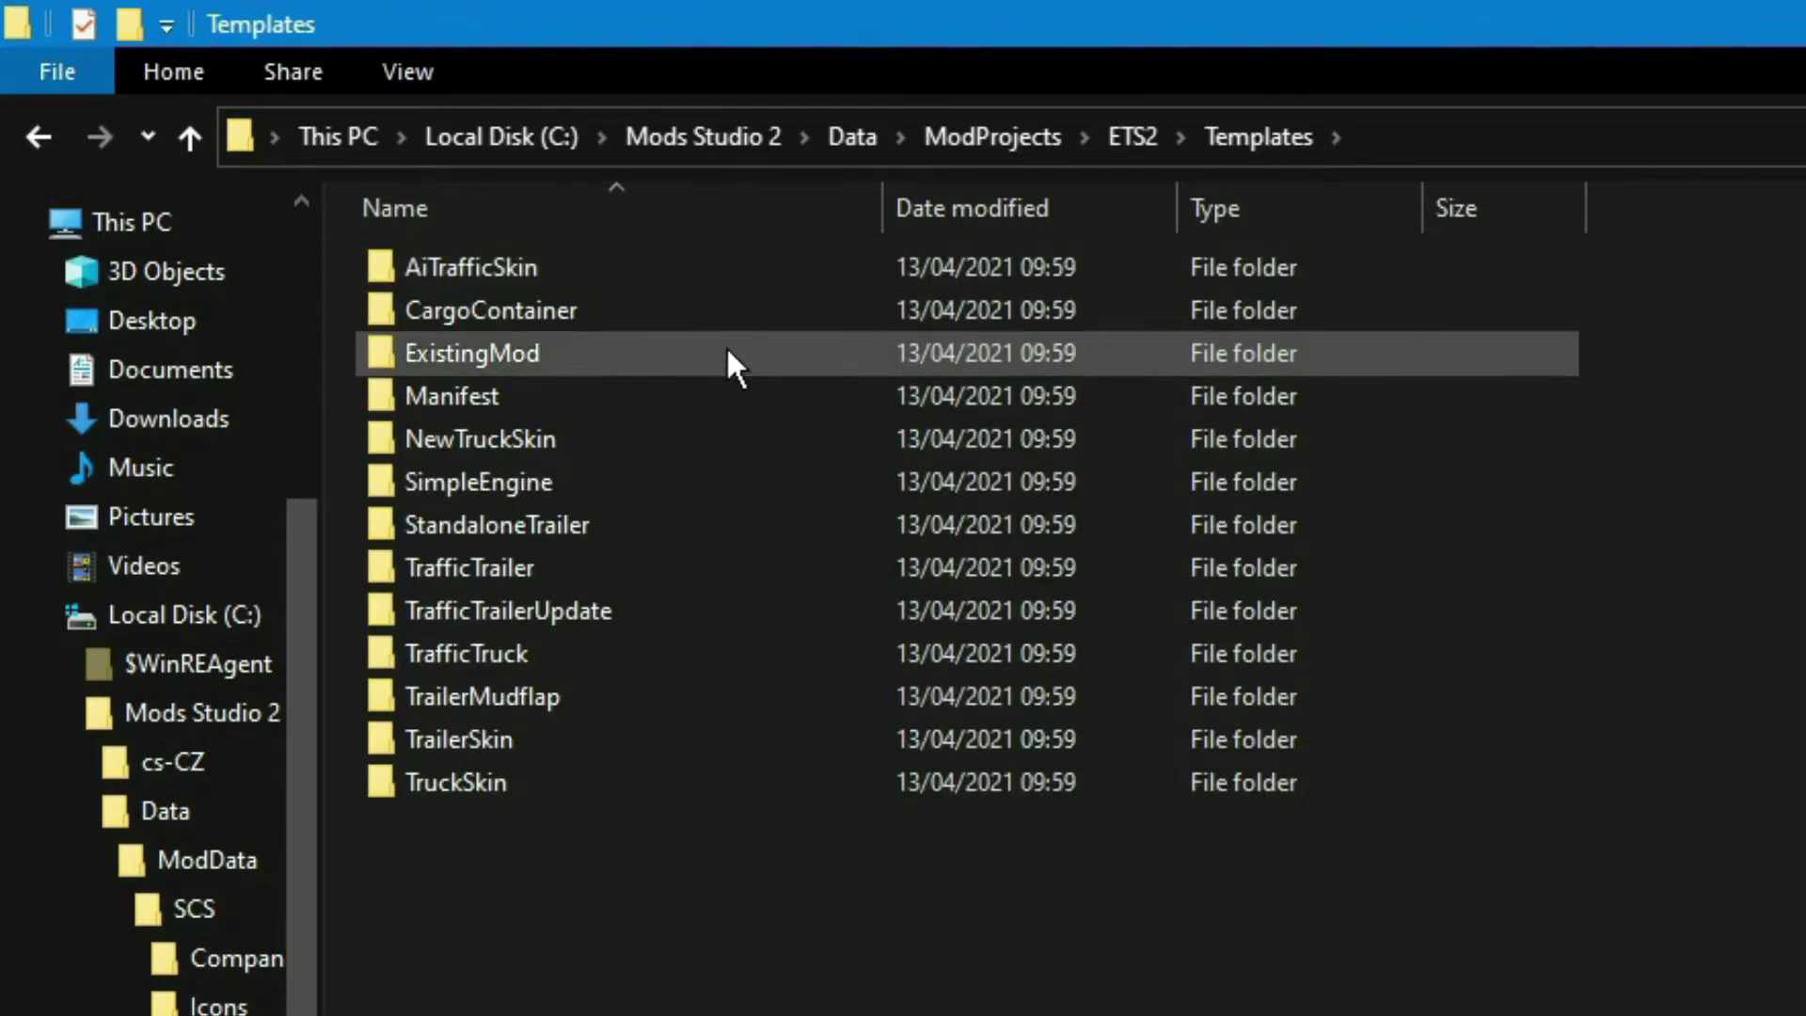
double_click(697, 569)
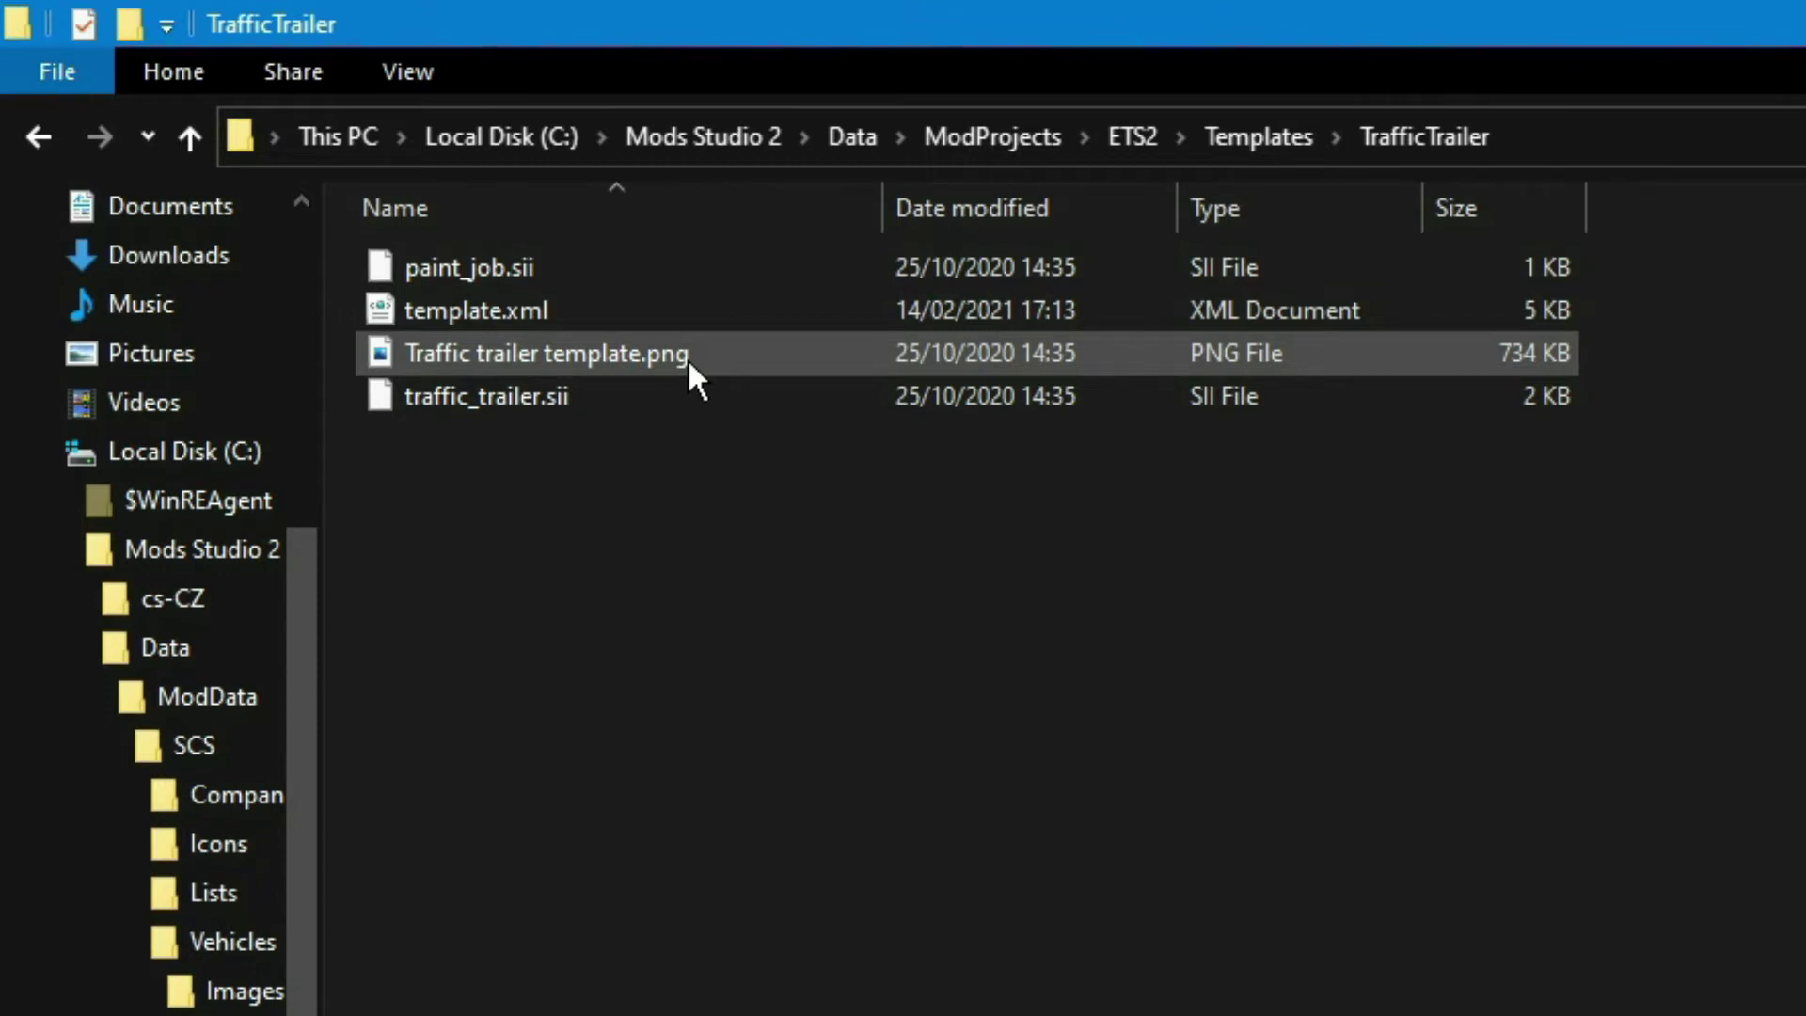
Step: Bring up the Open with options for Traffic trailer template.png
left_click(691, 374)
right_click(686, 359)
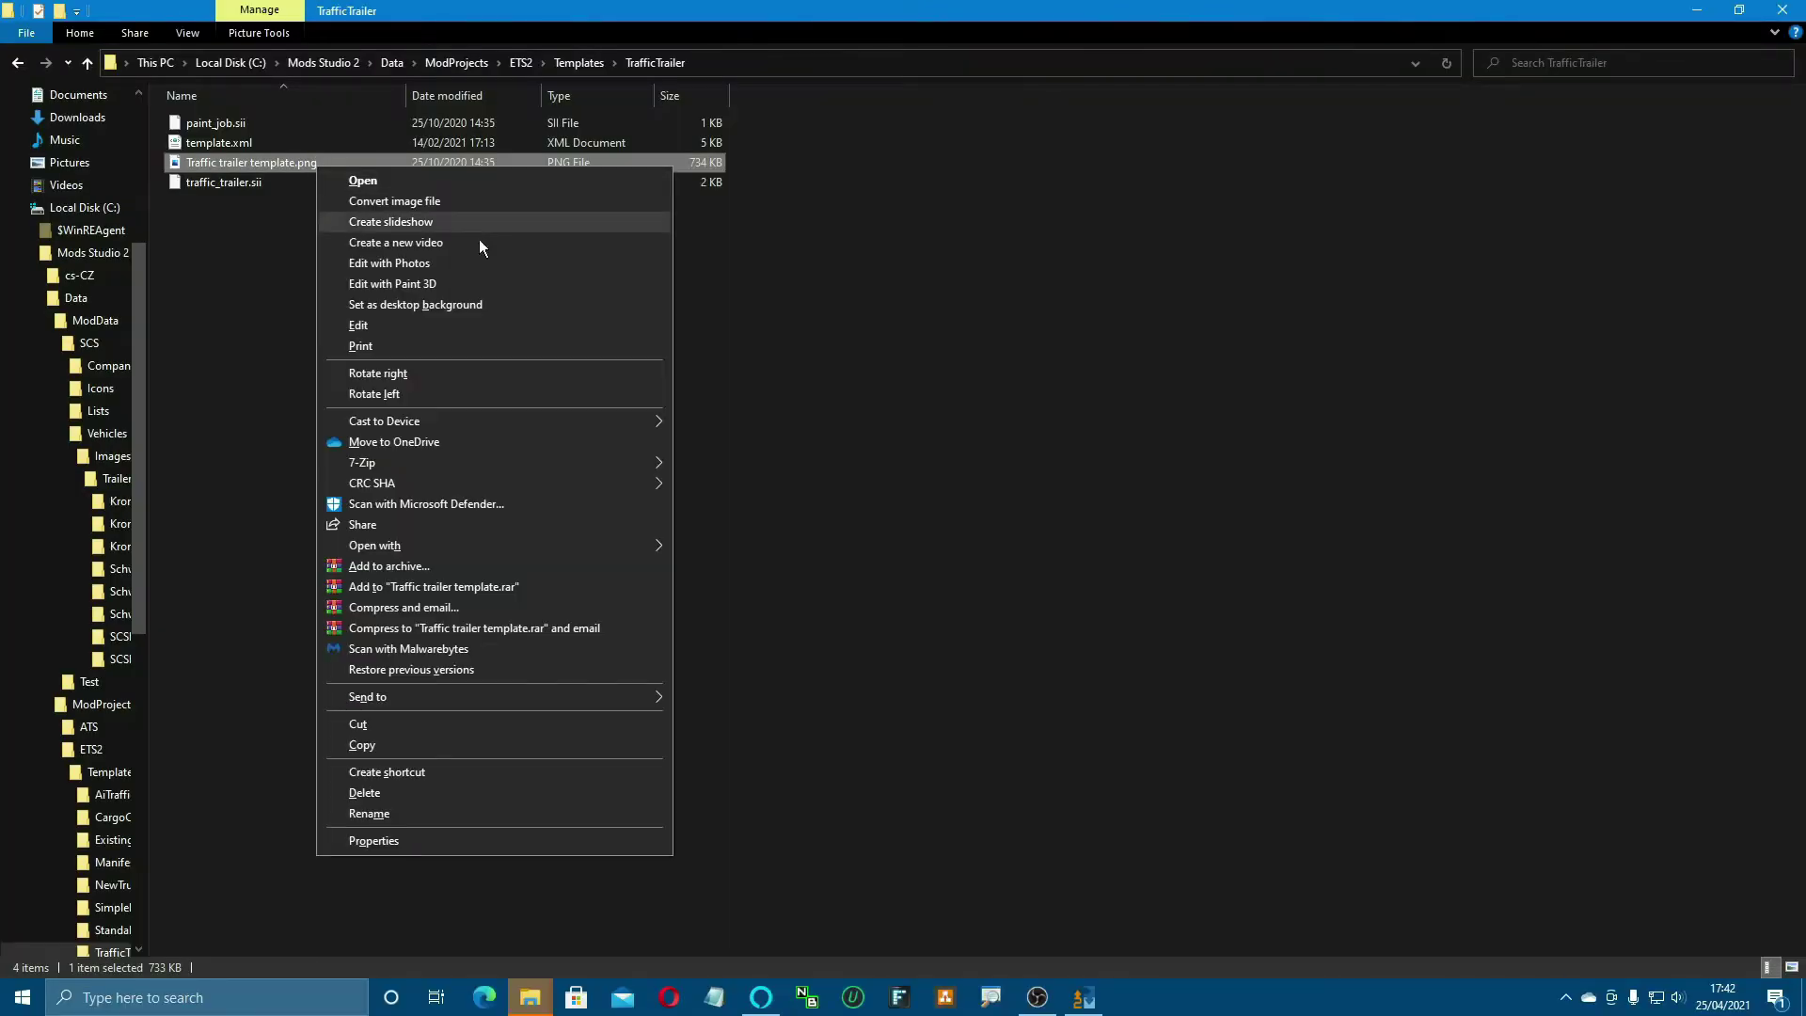
mouse_move(615, 551)
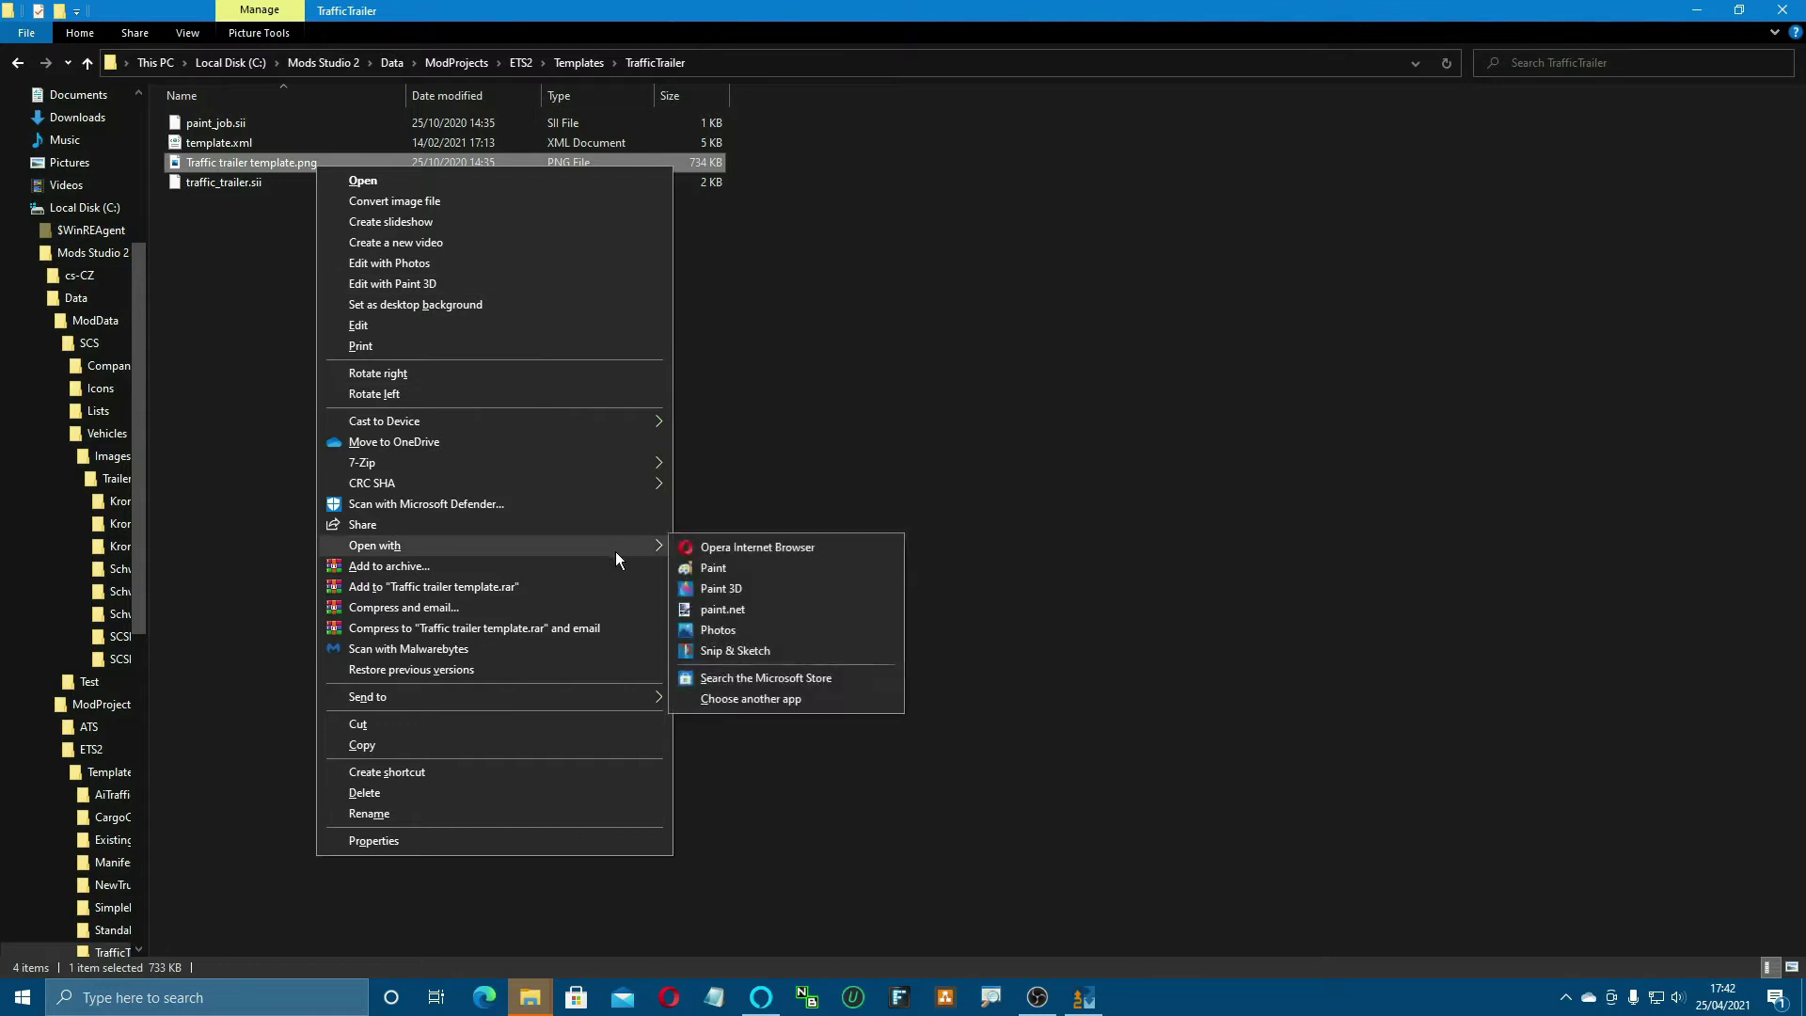
Step: Open the template in paint.net, add a new layer, and rectangle-select the long side panel
left_click(759, 608)
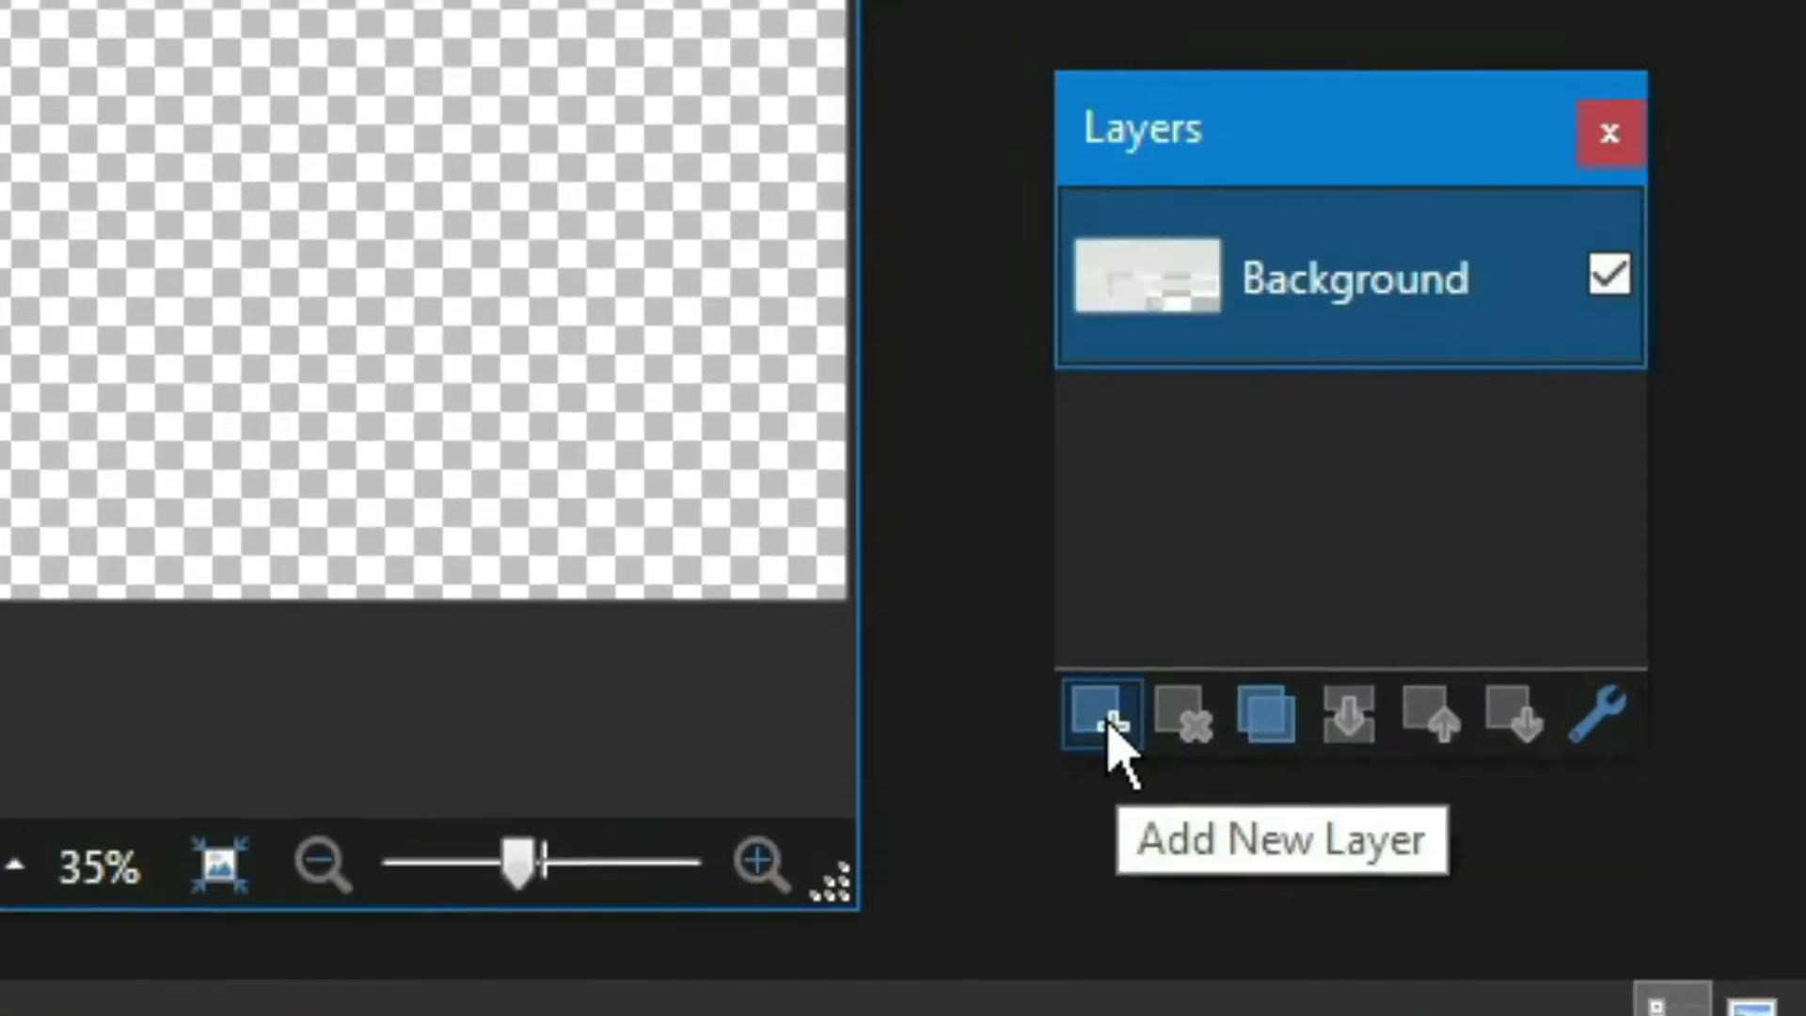
left_click(1112, 737)
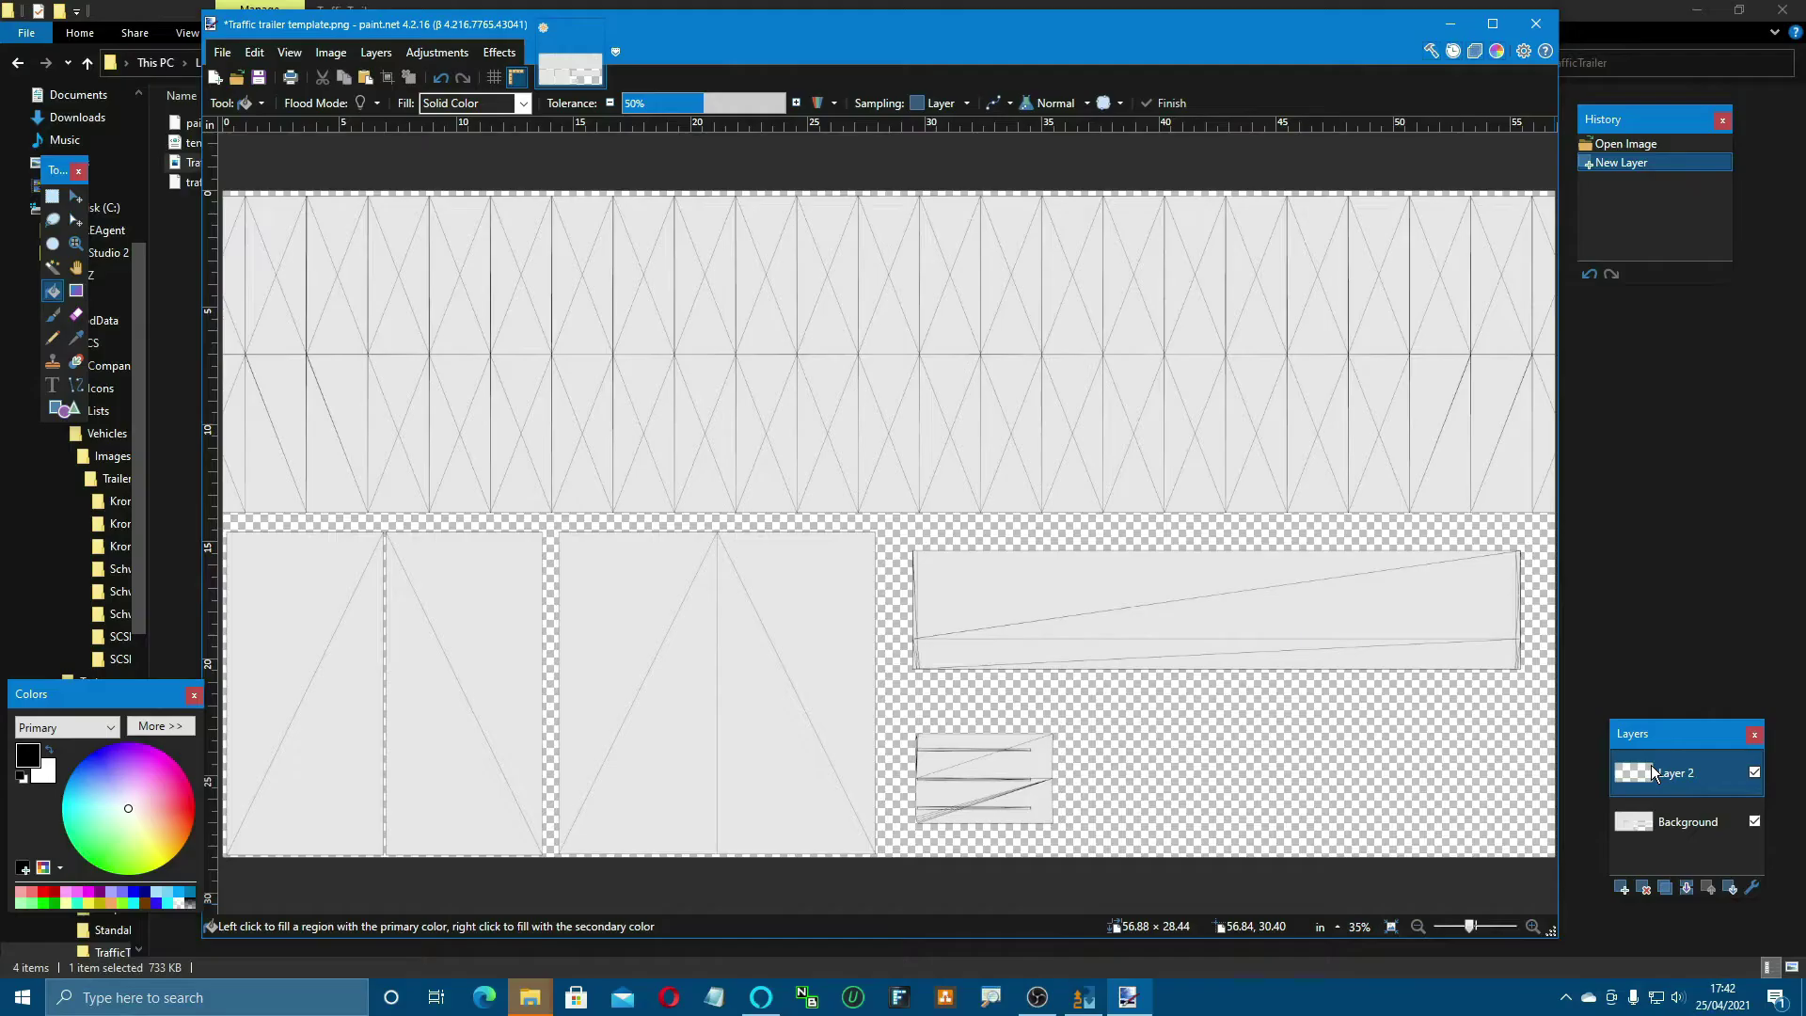
left_click(57, 201)
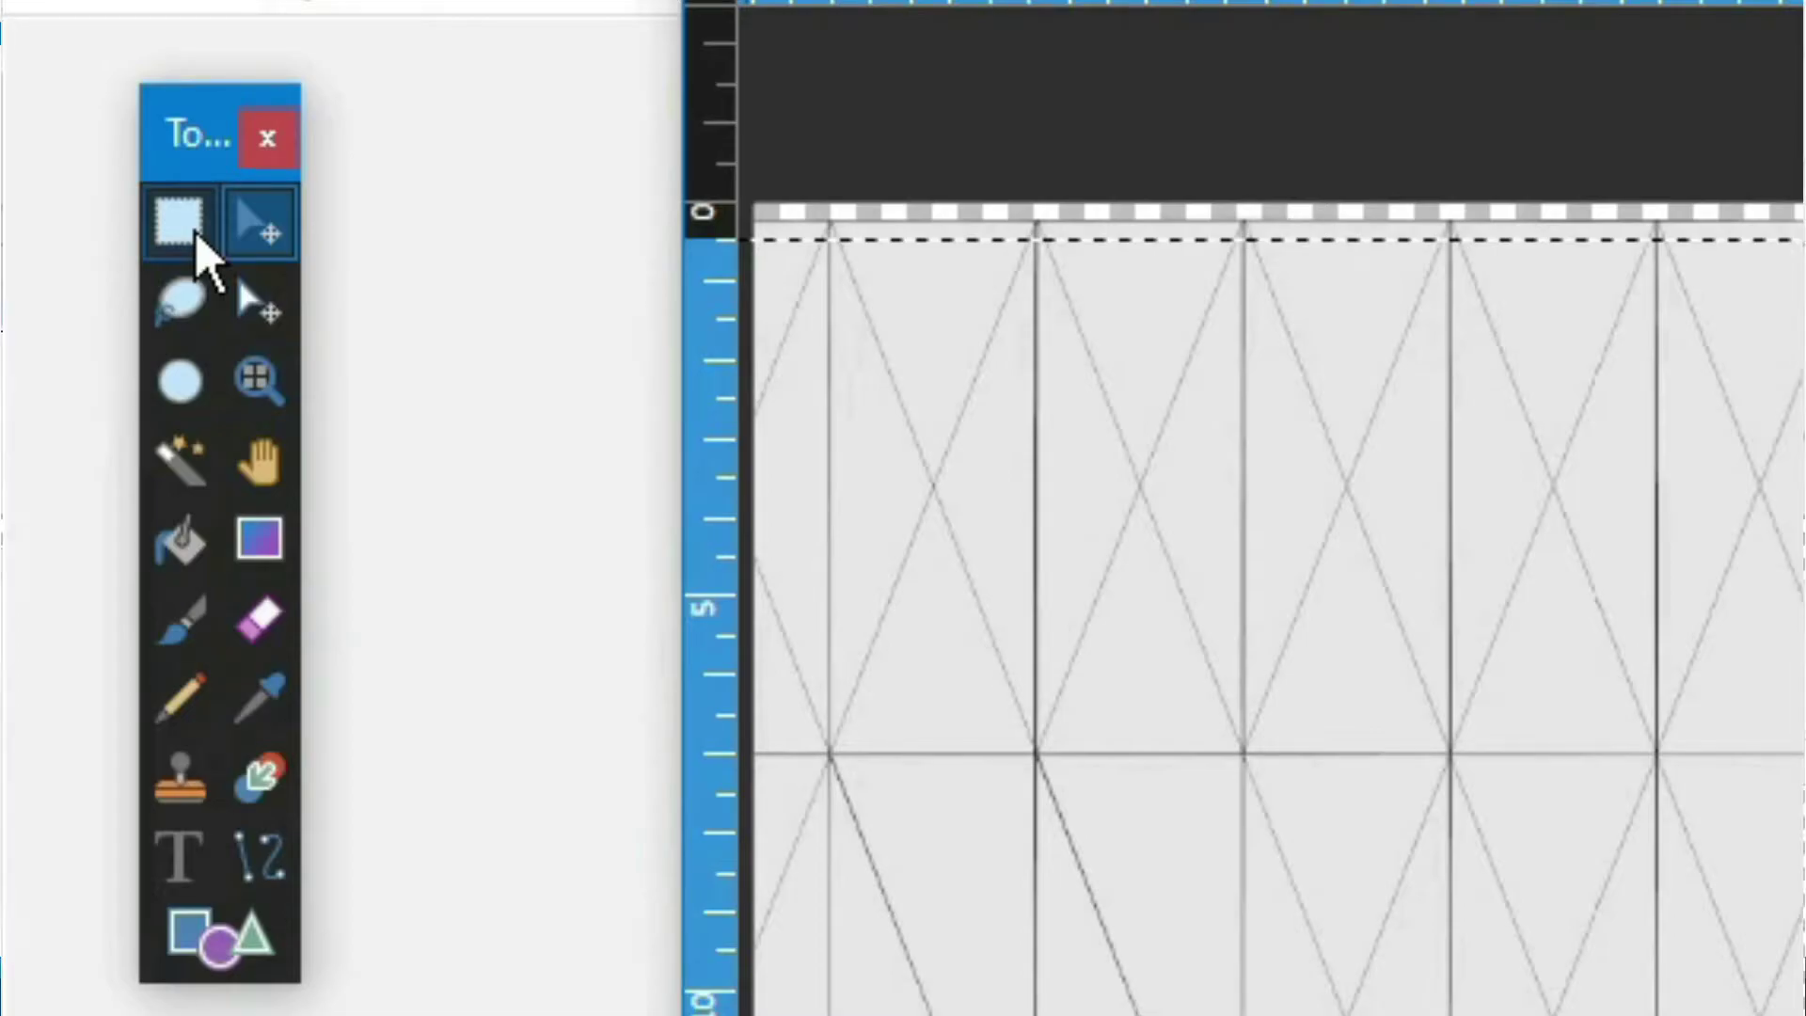
mouse_move(365, 252)
left_mouse_down()
mouse_move(379, 465)
mouse_move(1406, 444)
left_mouse_up()
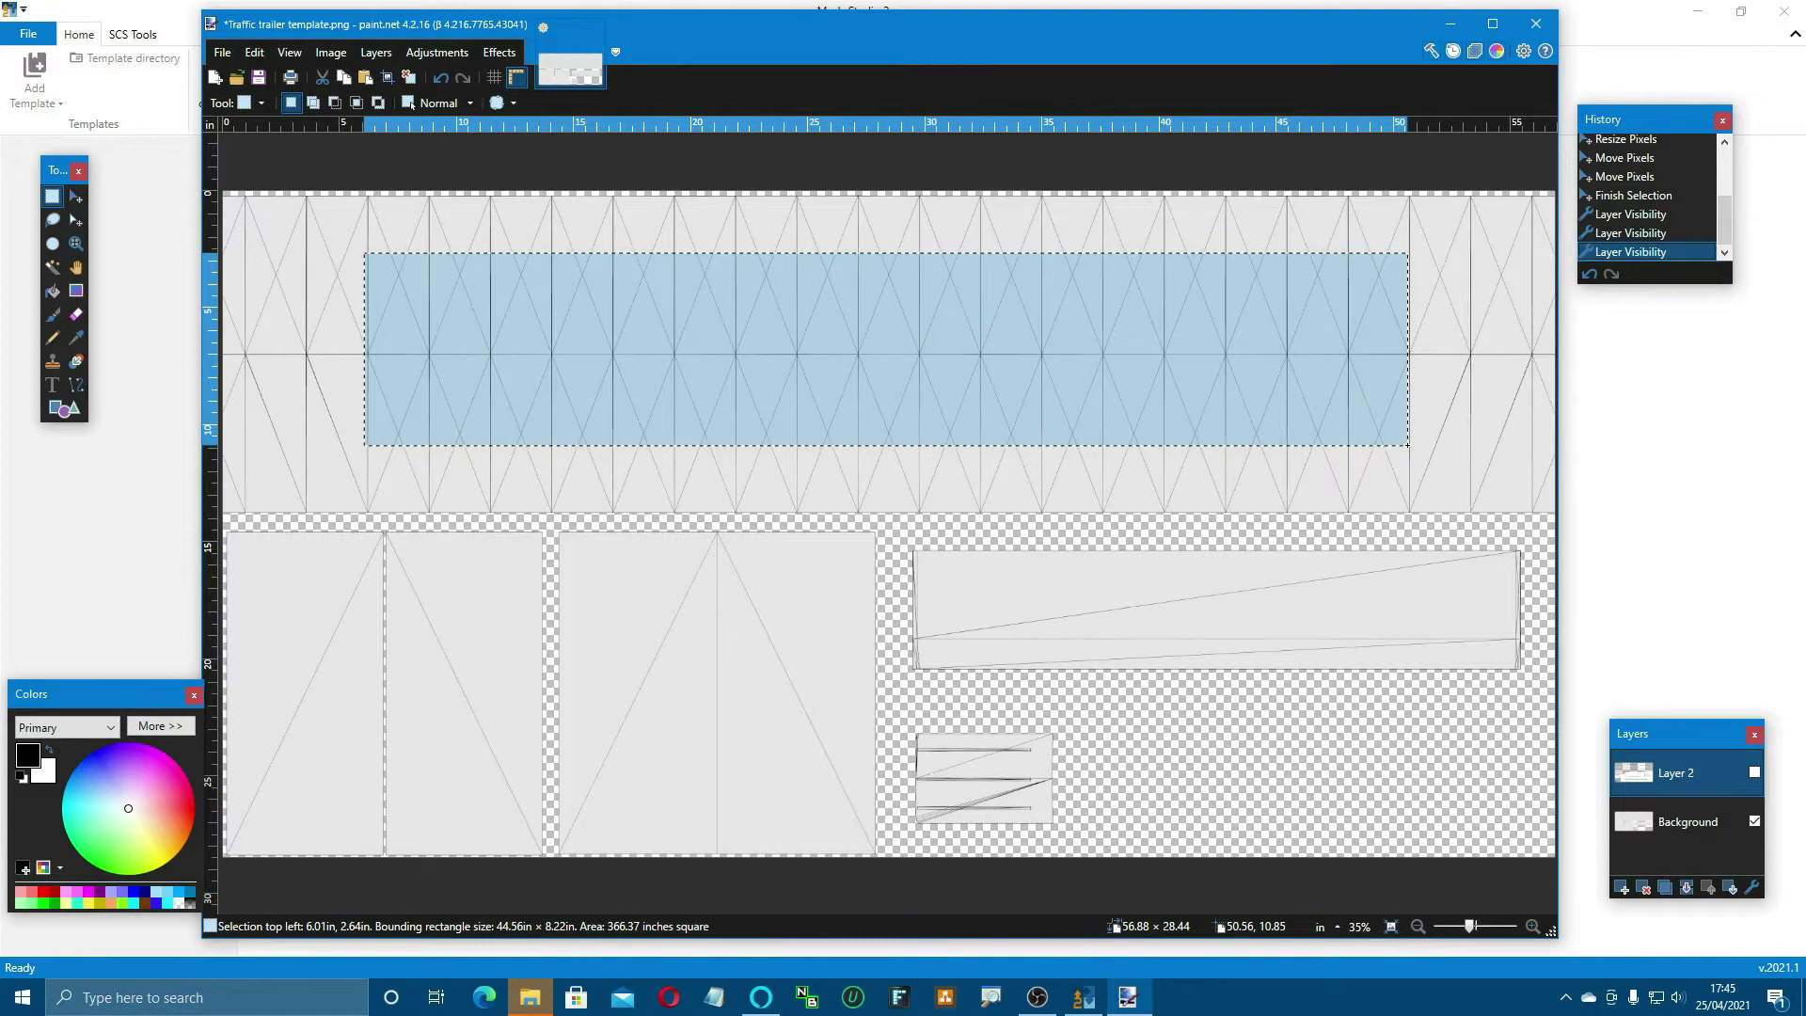
left_click_drag(1406, 444, 1408, 442)
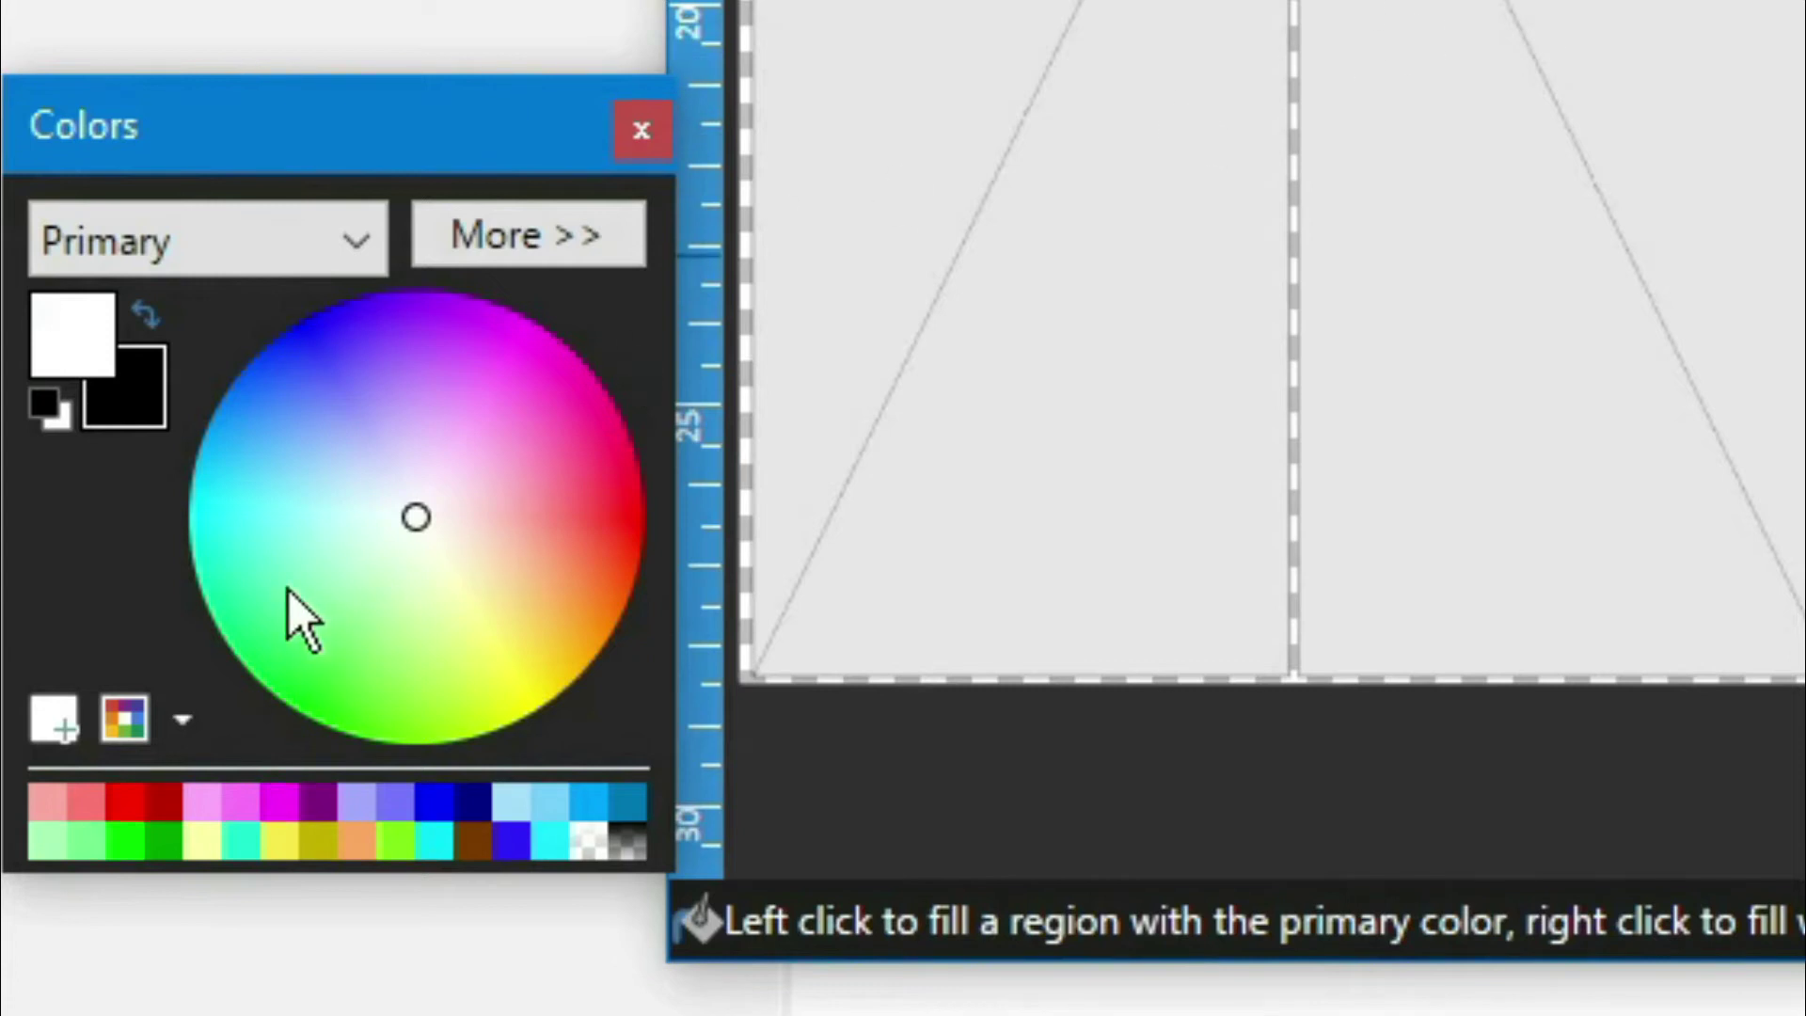
Step: Set cyan as the primary colour and white as the secondary colour
left_click(197, 508)
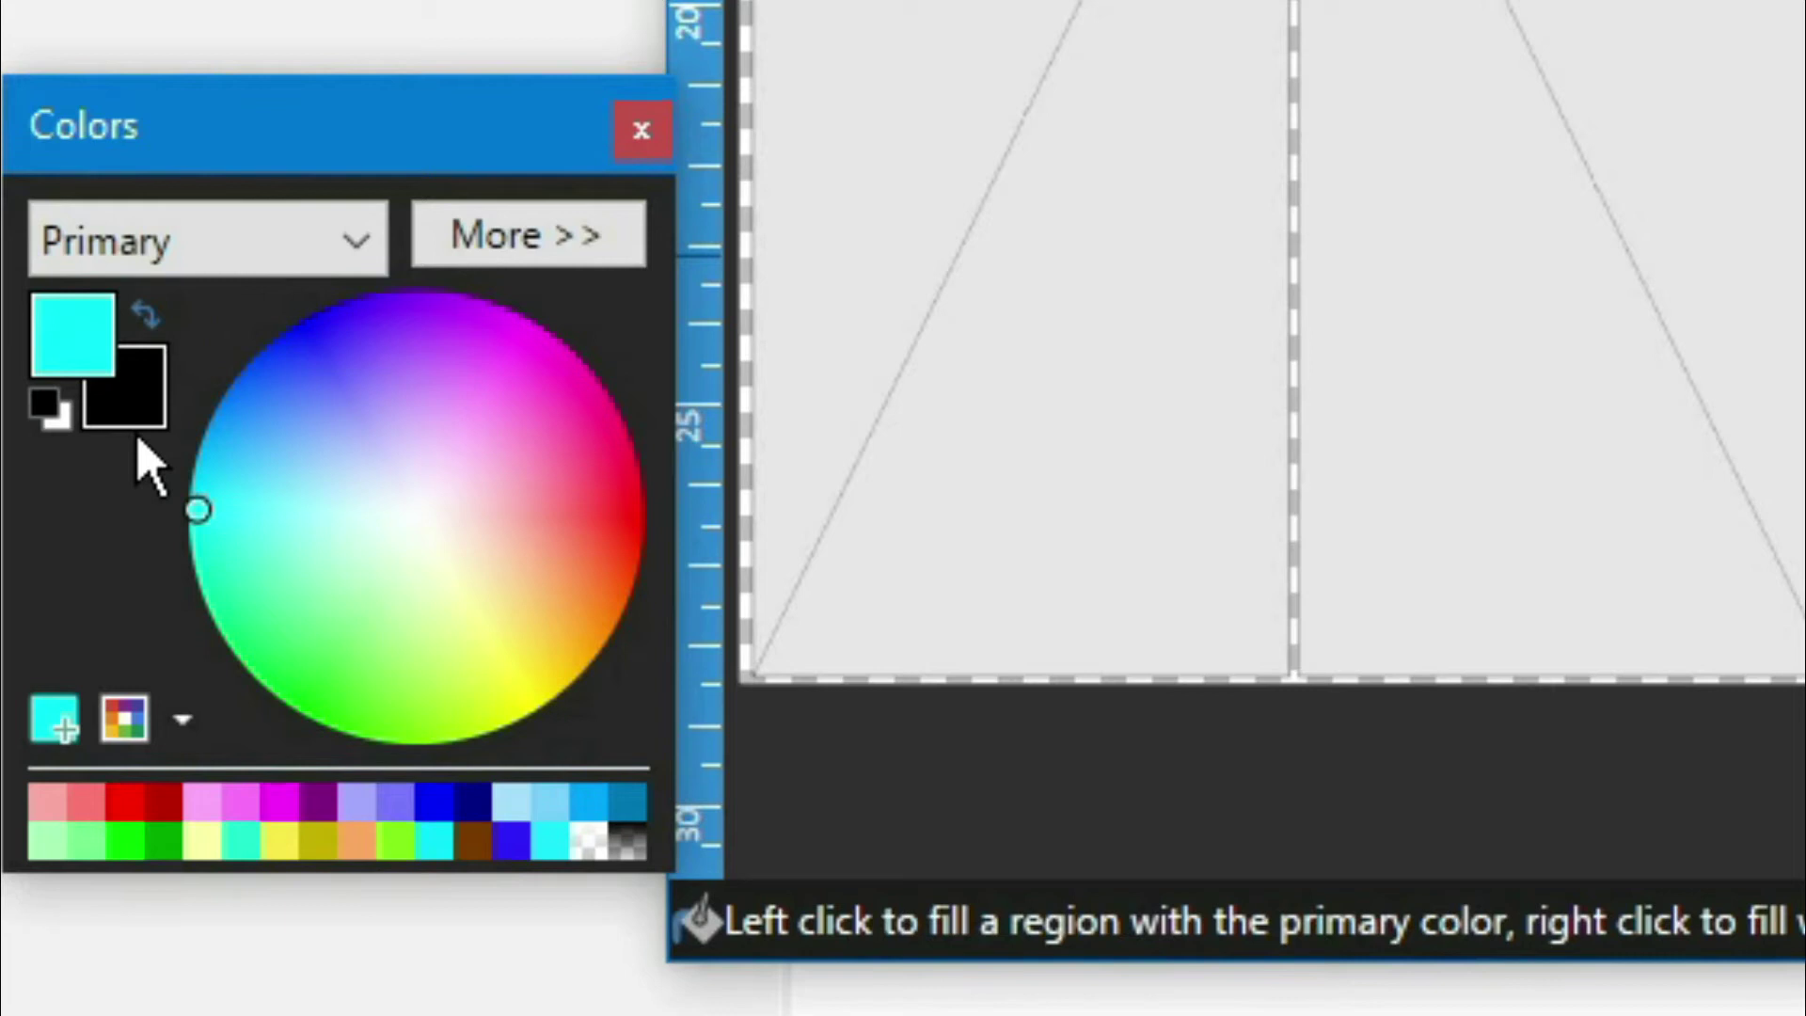
left_click(145, 316)
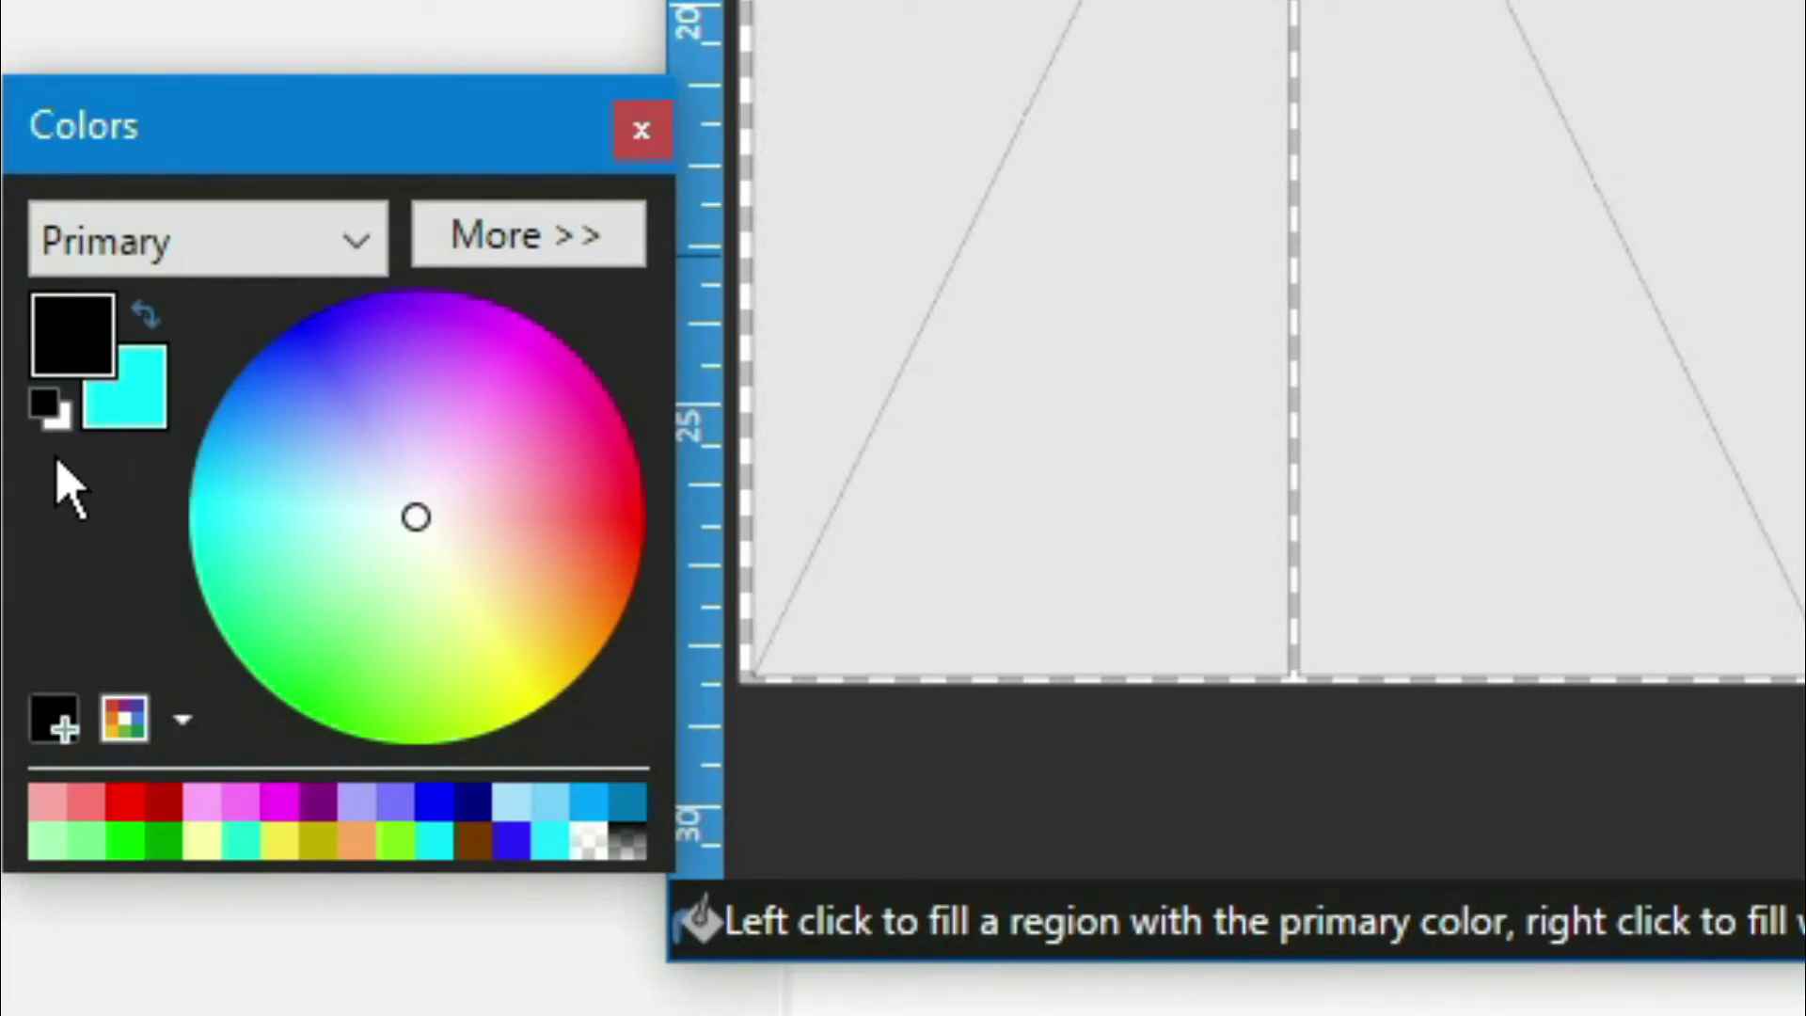
left_click(415, 516)
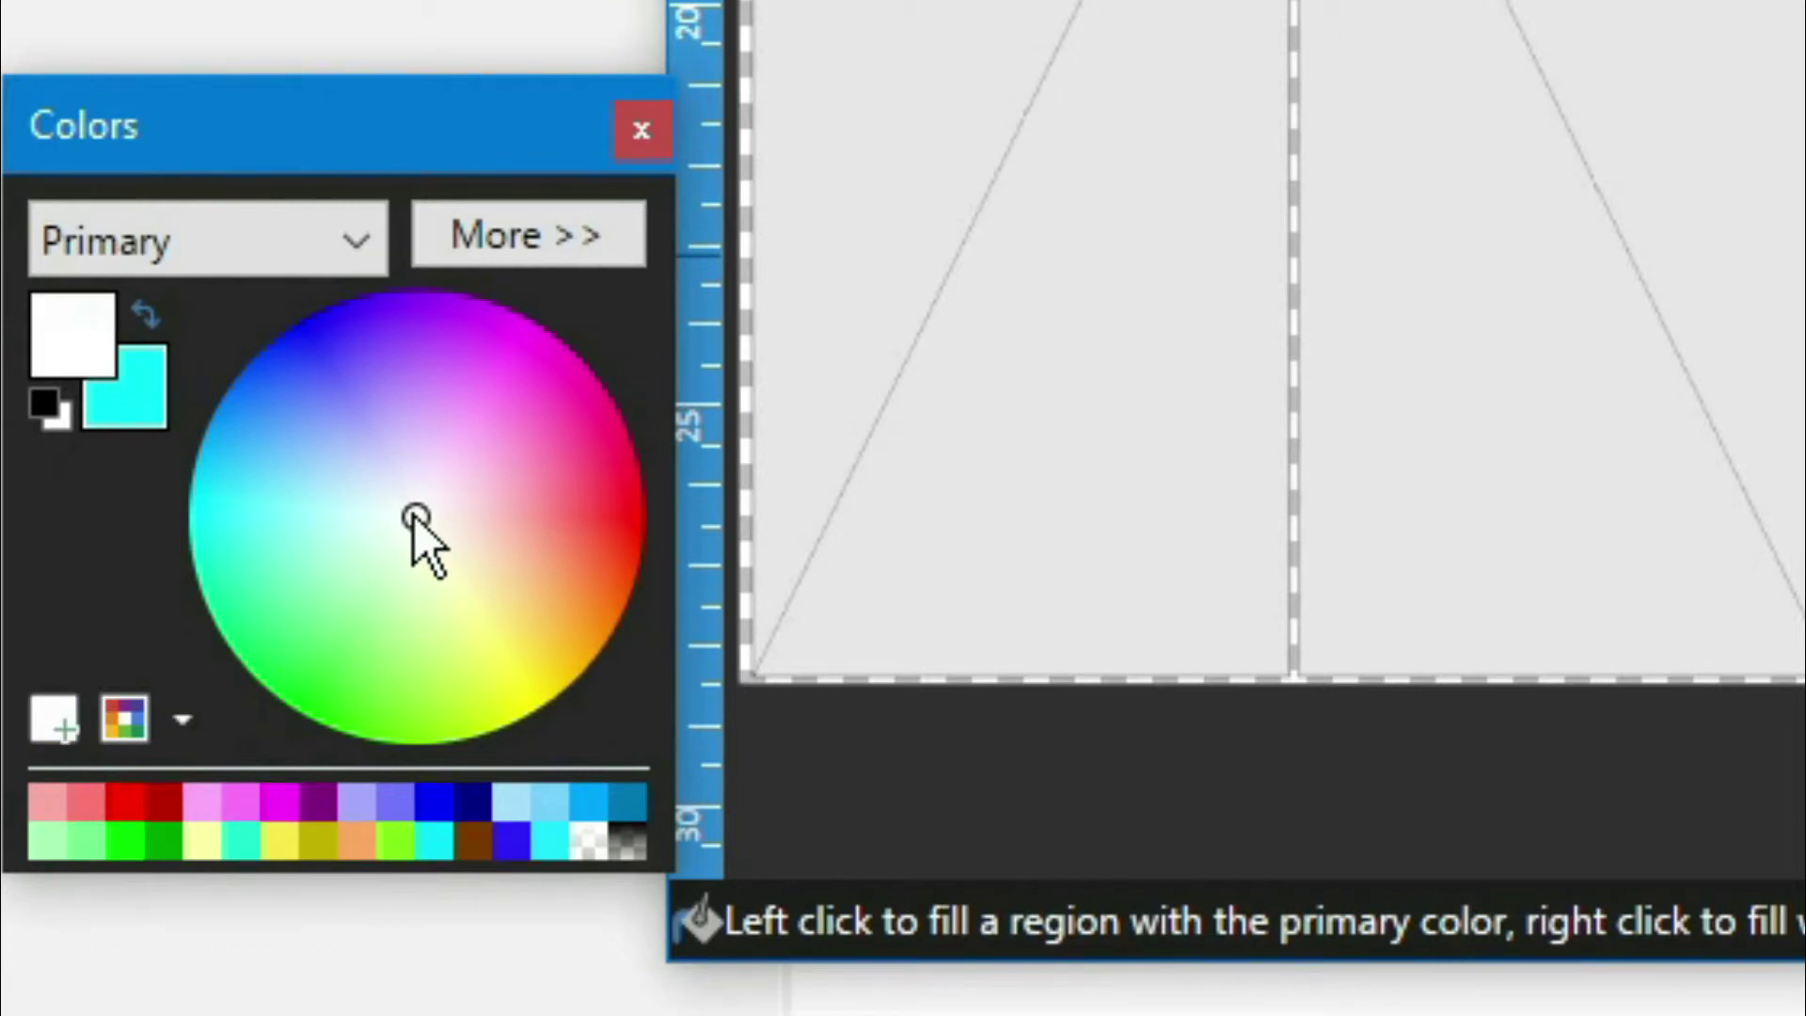
left_click(145, 314)
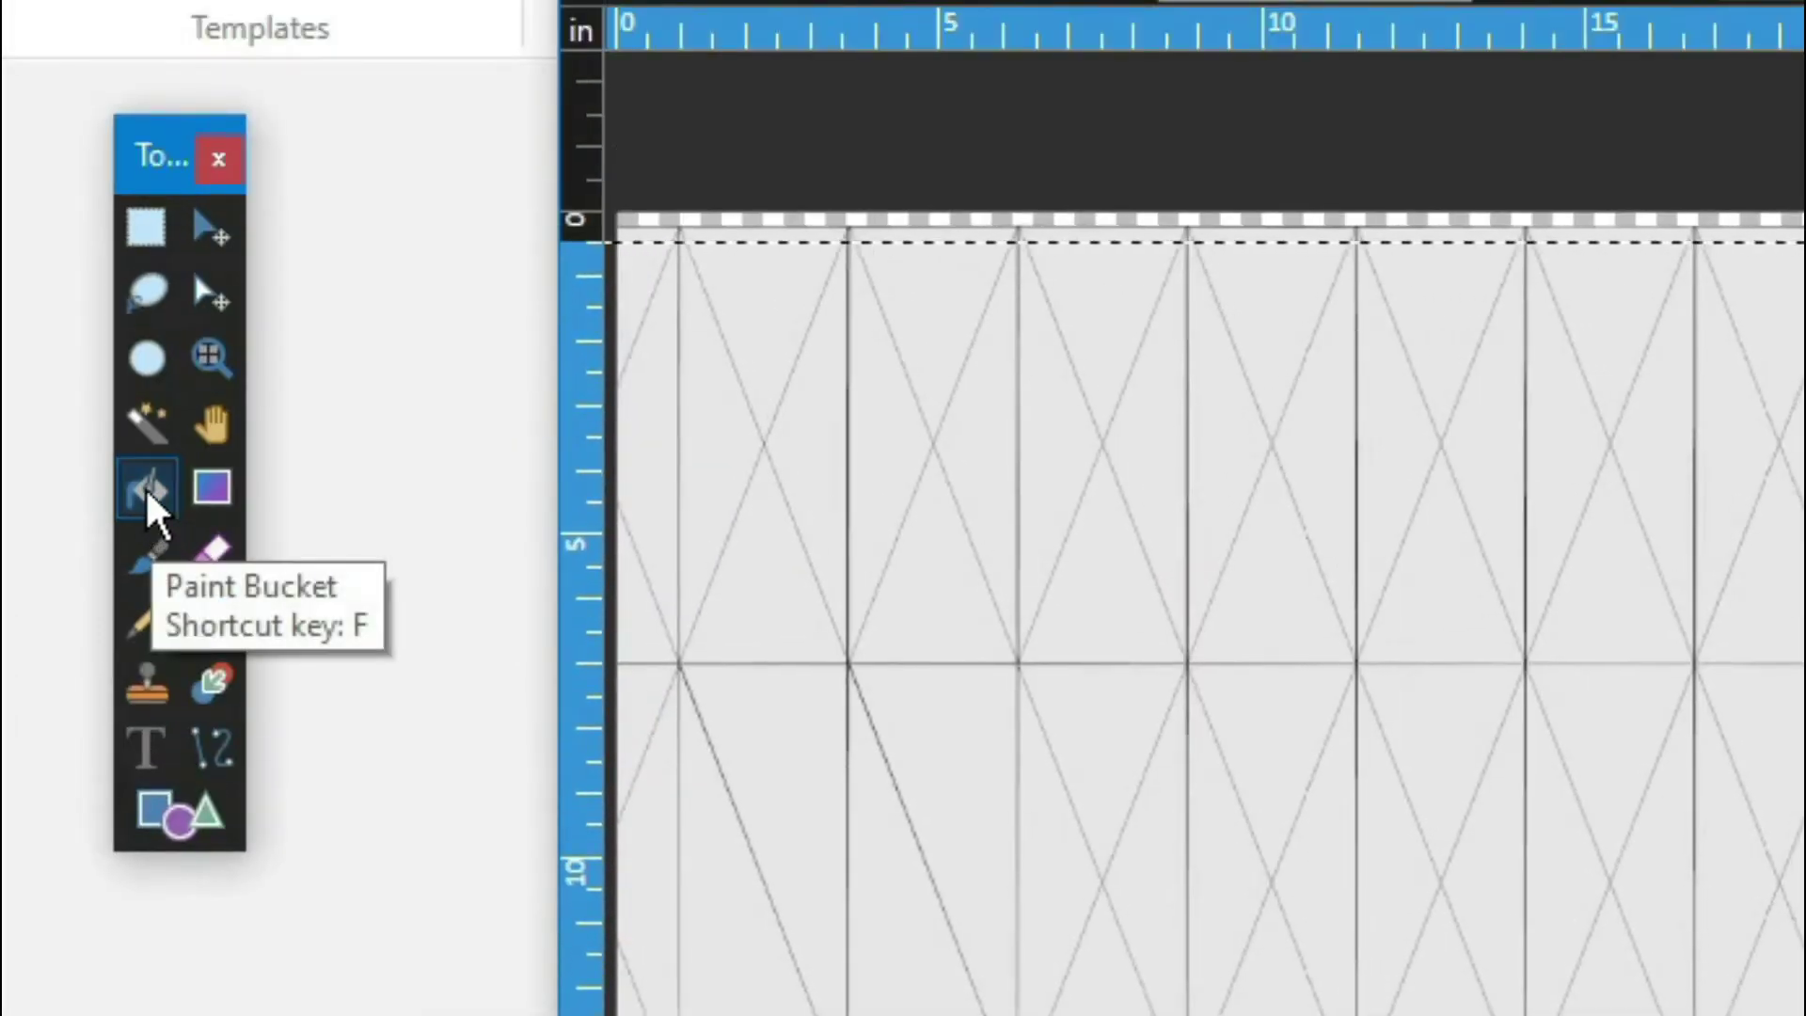
left_click(148, 504)
Step: Fill the selected side panel on Layer 3 with a diagonal cyan-to-white gradient, then hide Layer 3
left_click(212, 489)
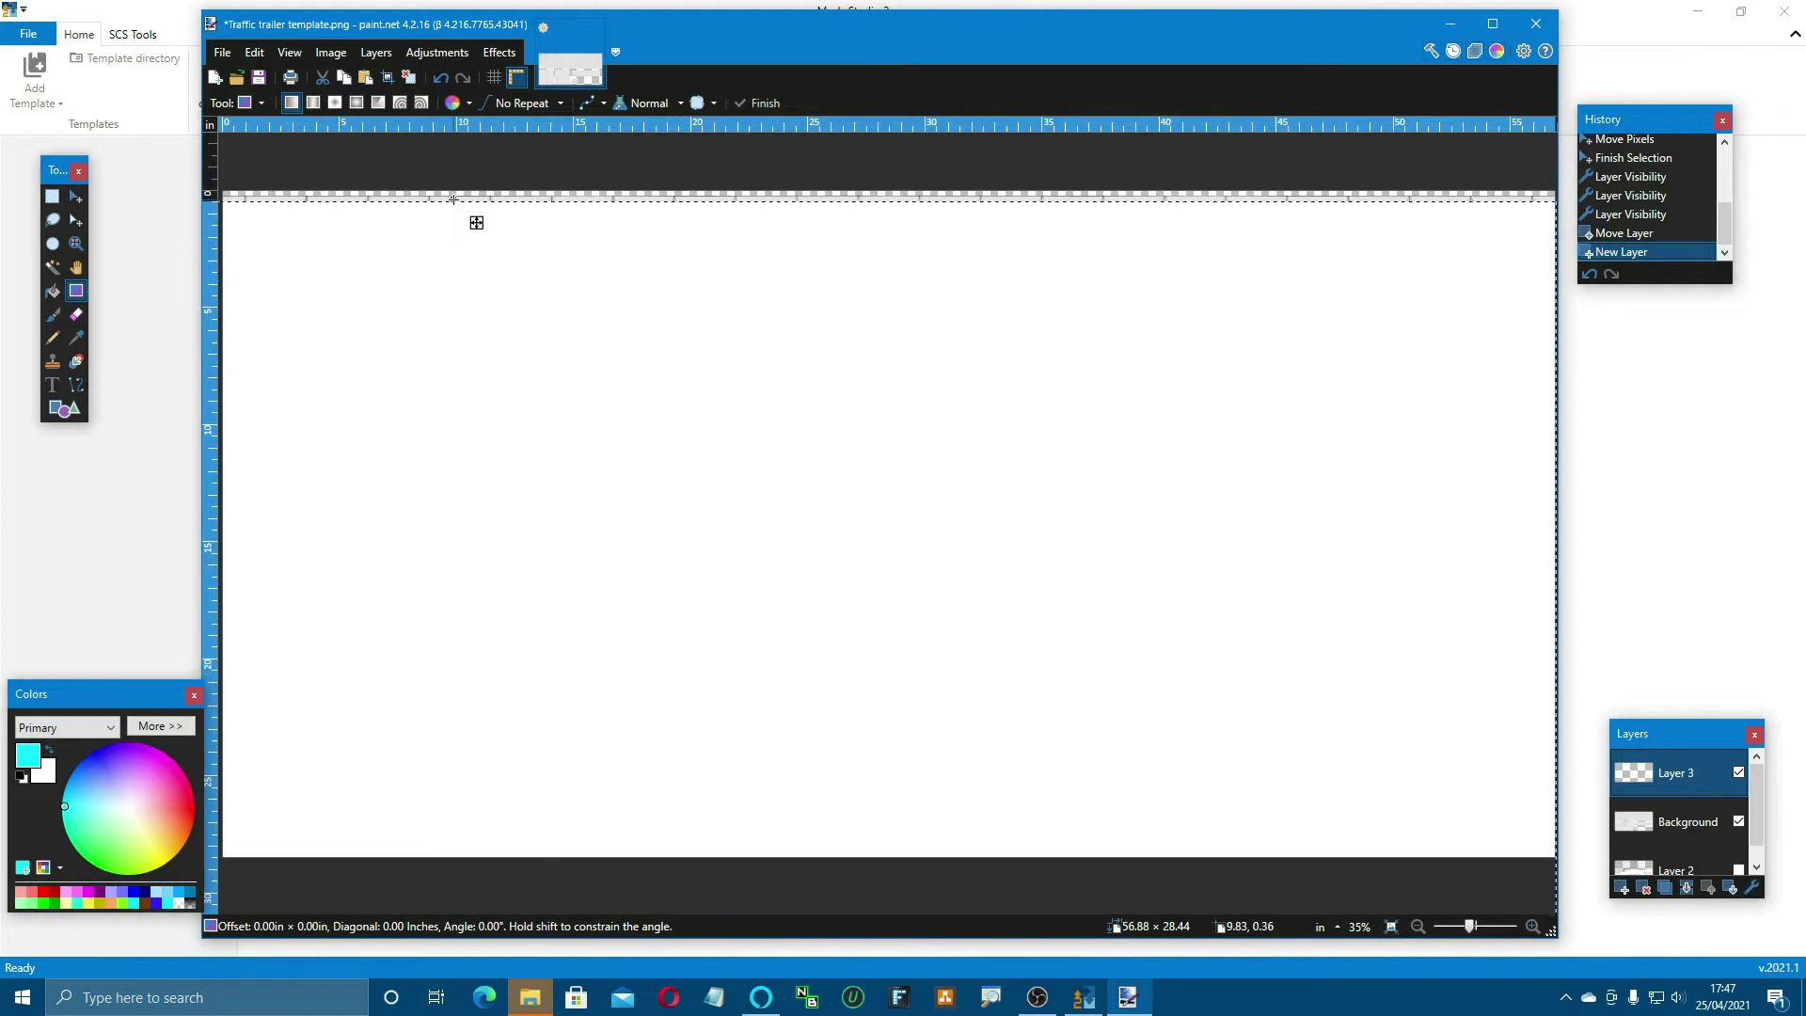
mouse_move(362, 106)
left_mouse_down()
mouse_move(473, 312)
mouse_move(668, 427)
left_mouse_up()
left_click_drag(570, 322, 1196, 596)
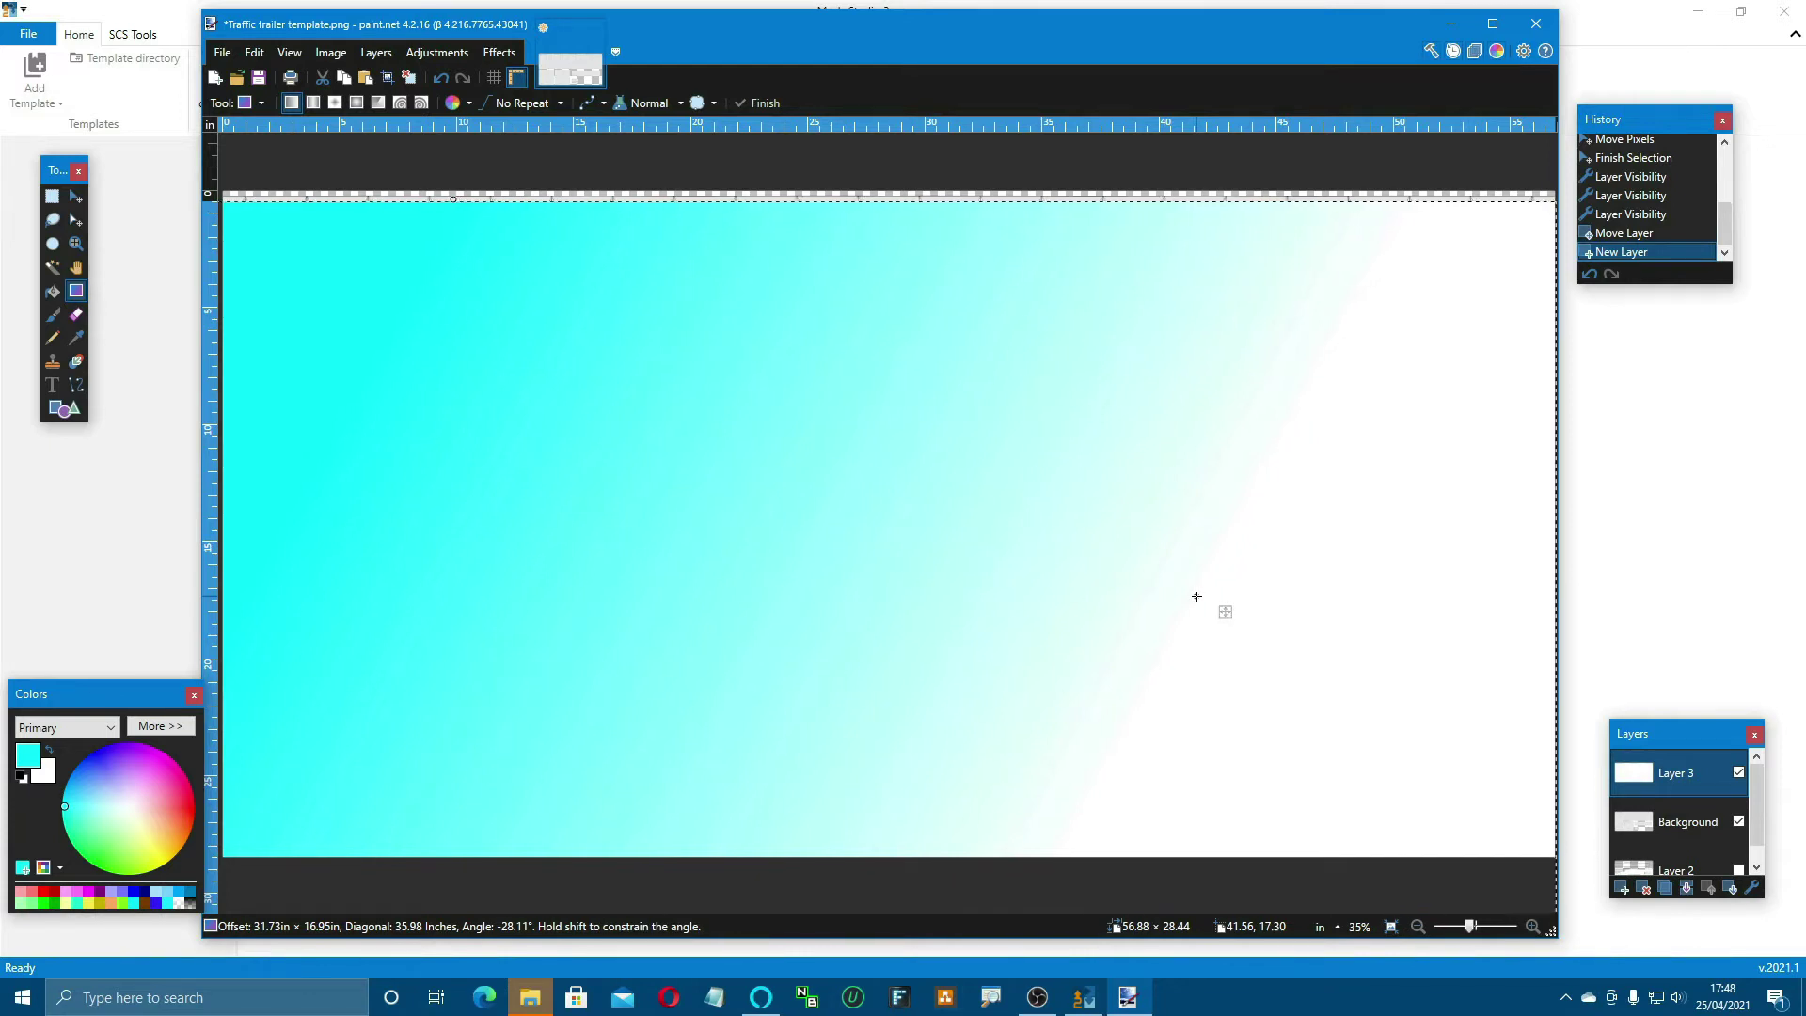
left_click_drag(1197, 596, 1197, 599)
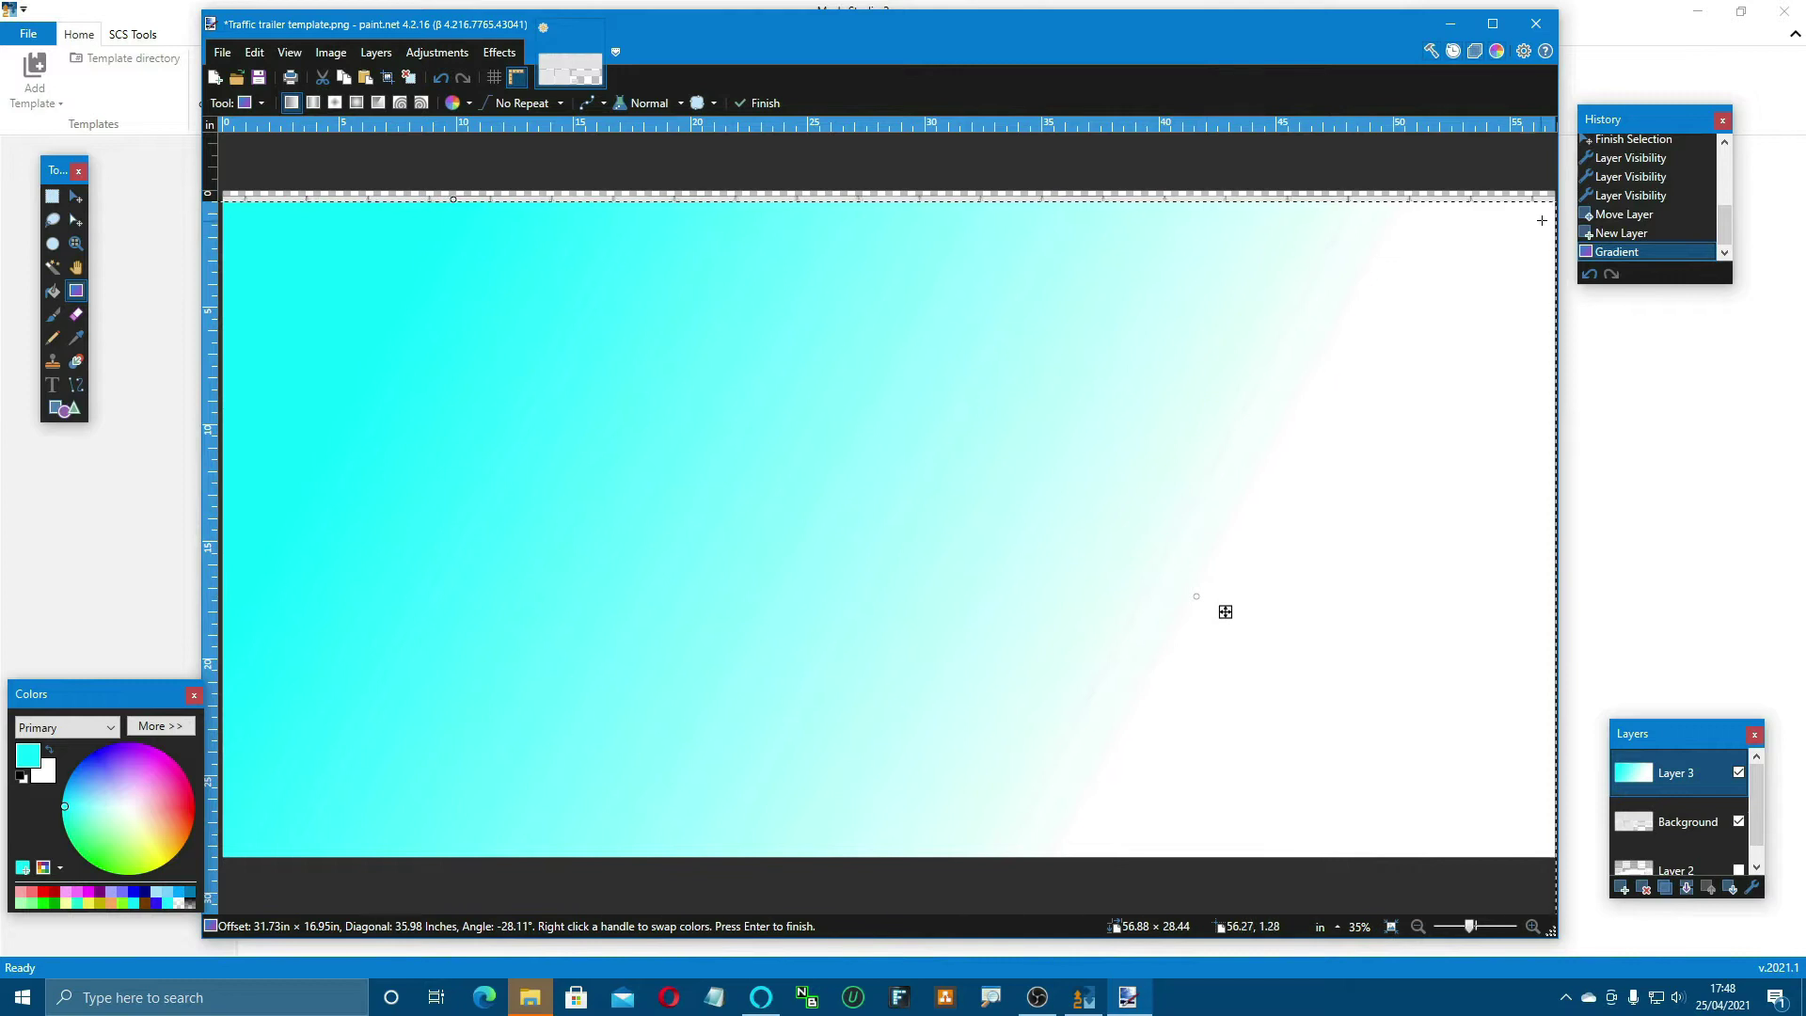
key("Return")
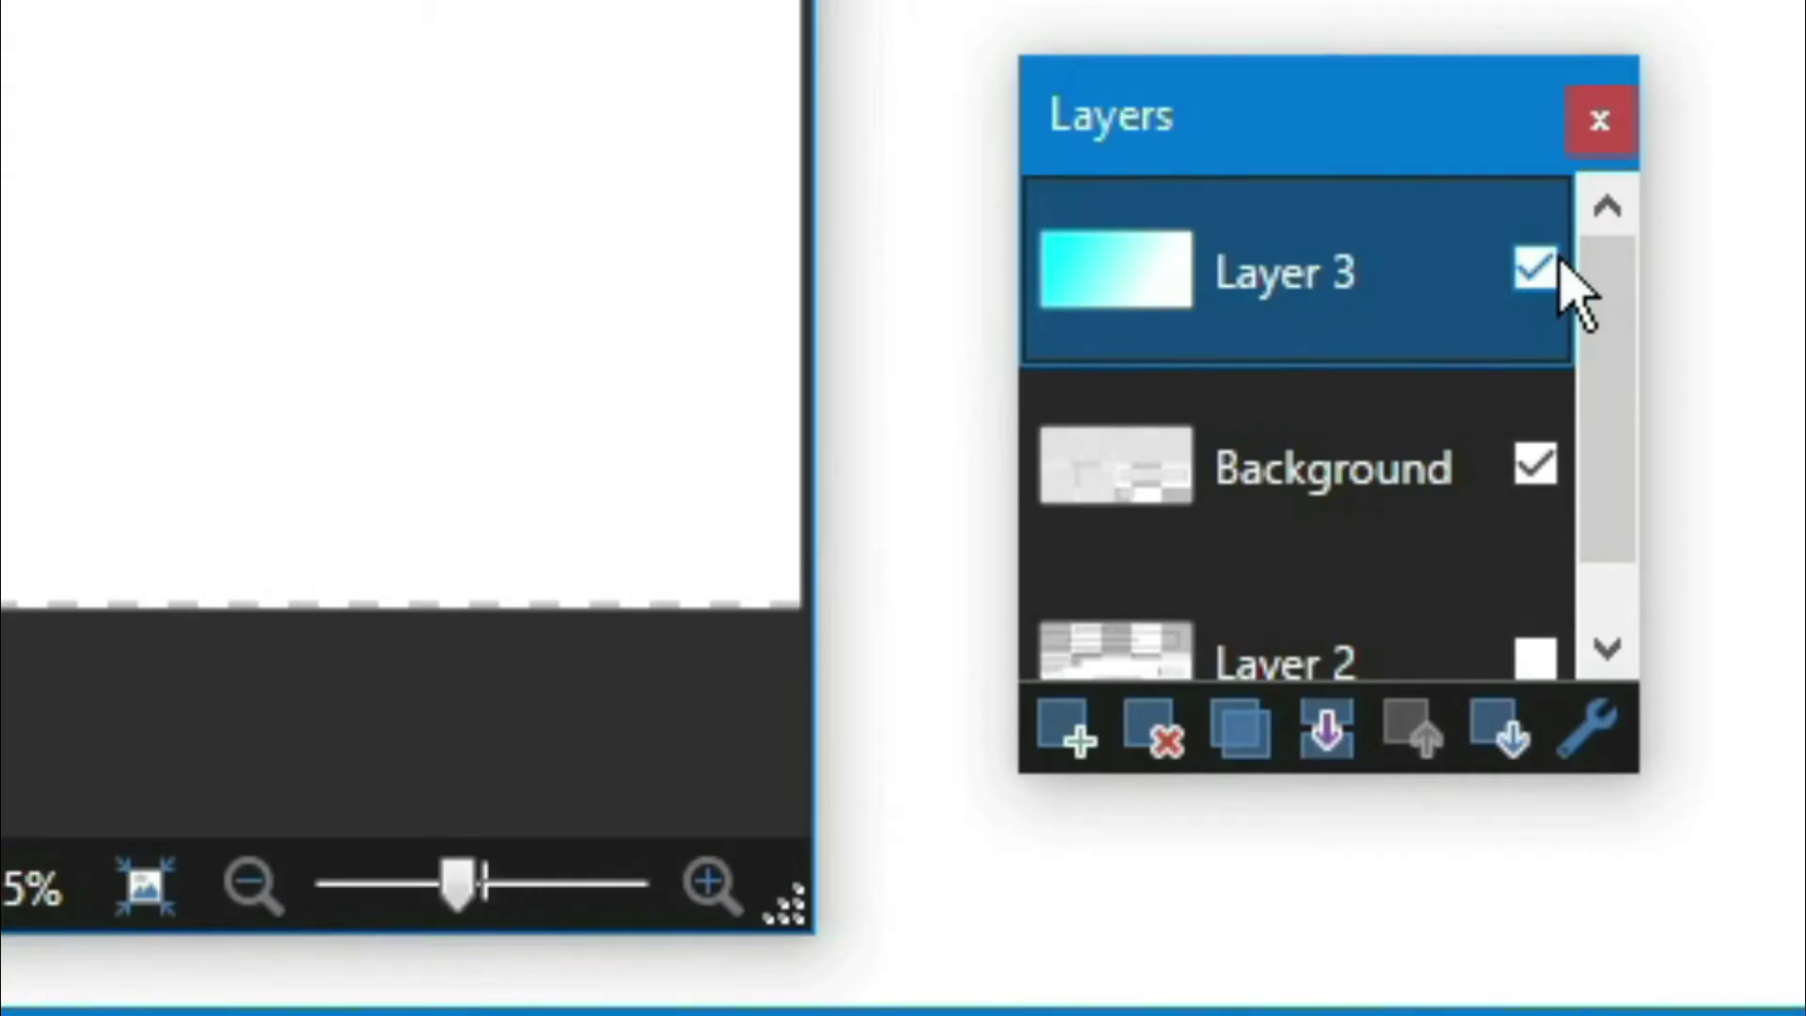
left_click(1536, 273)
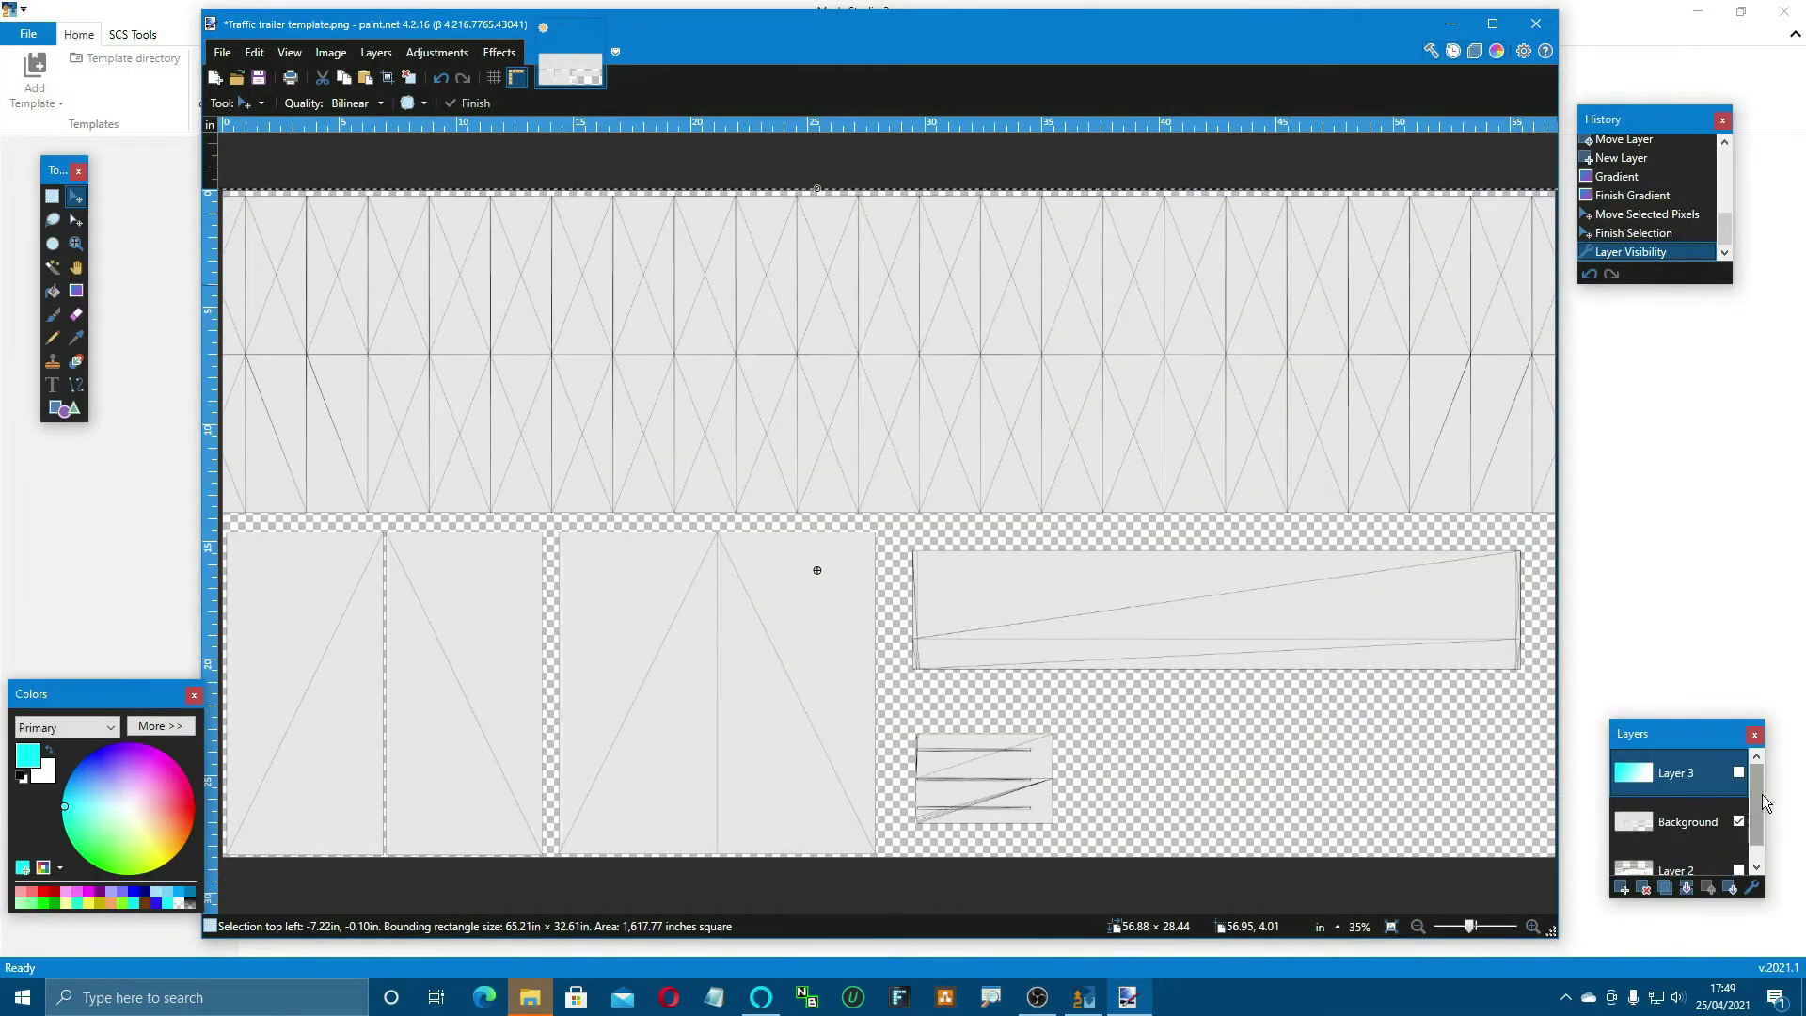
Step: On a new layer, draw a blue line of width 60 from the side panel's top-left corner
left_click(1621, 887)
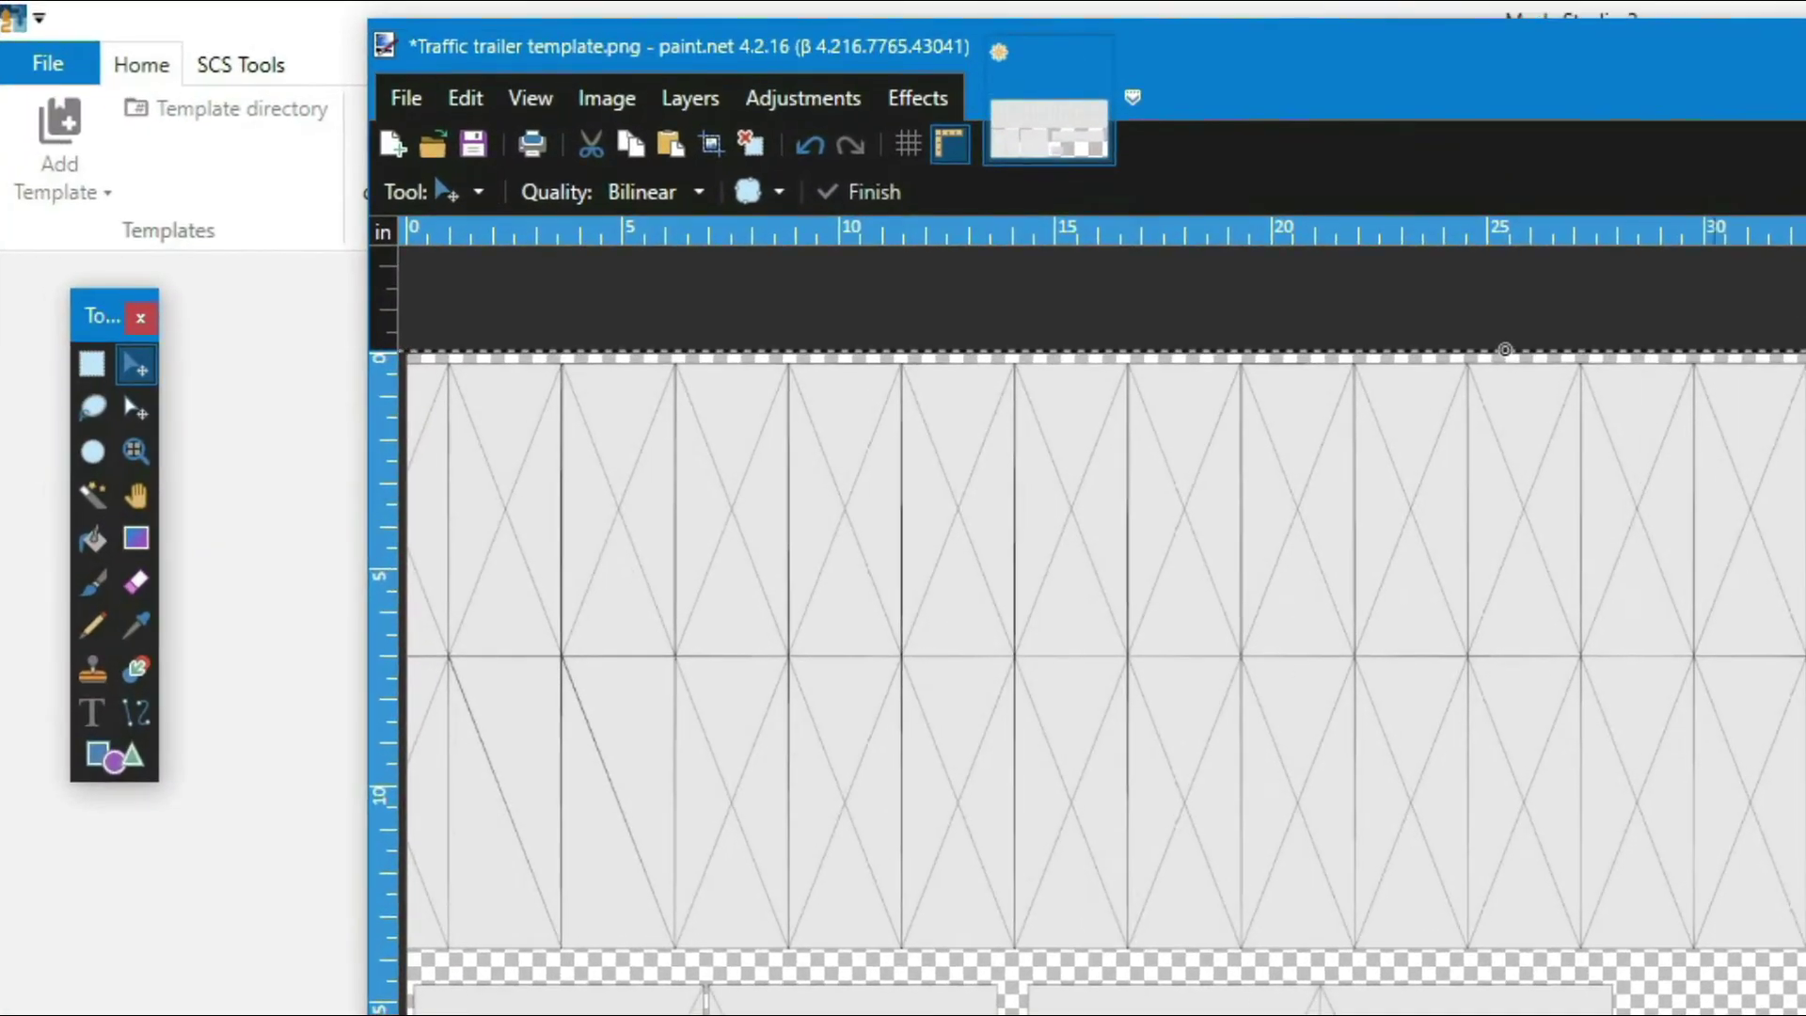
left_click(141, 704)
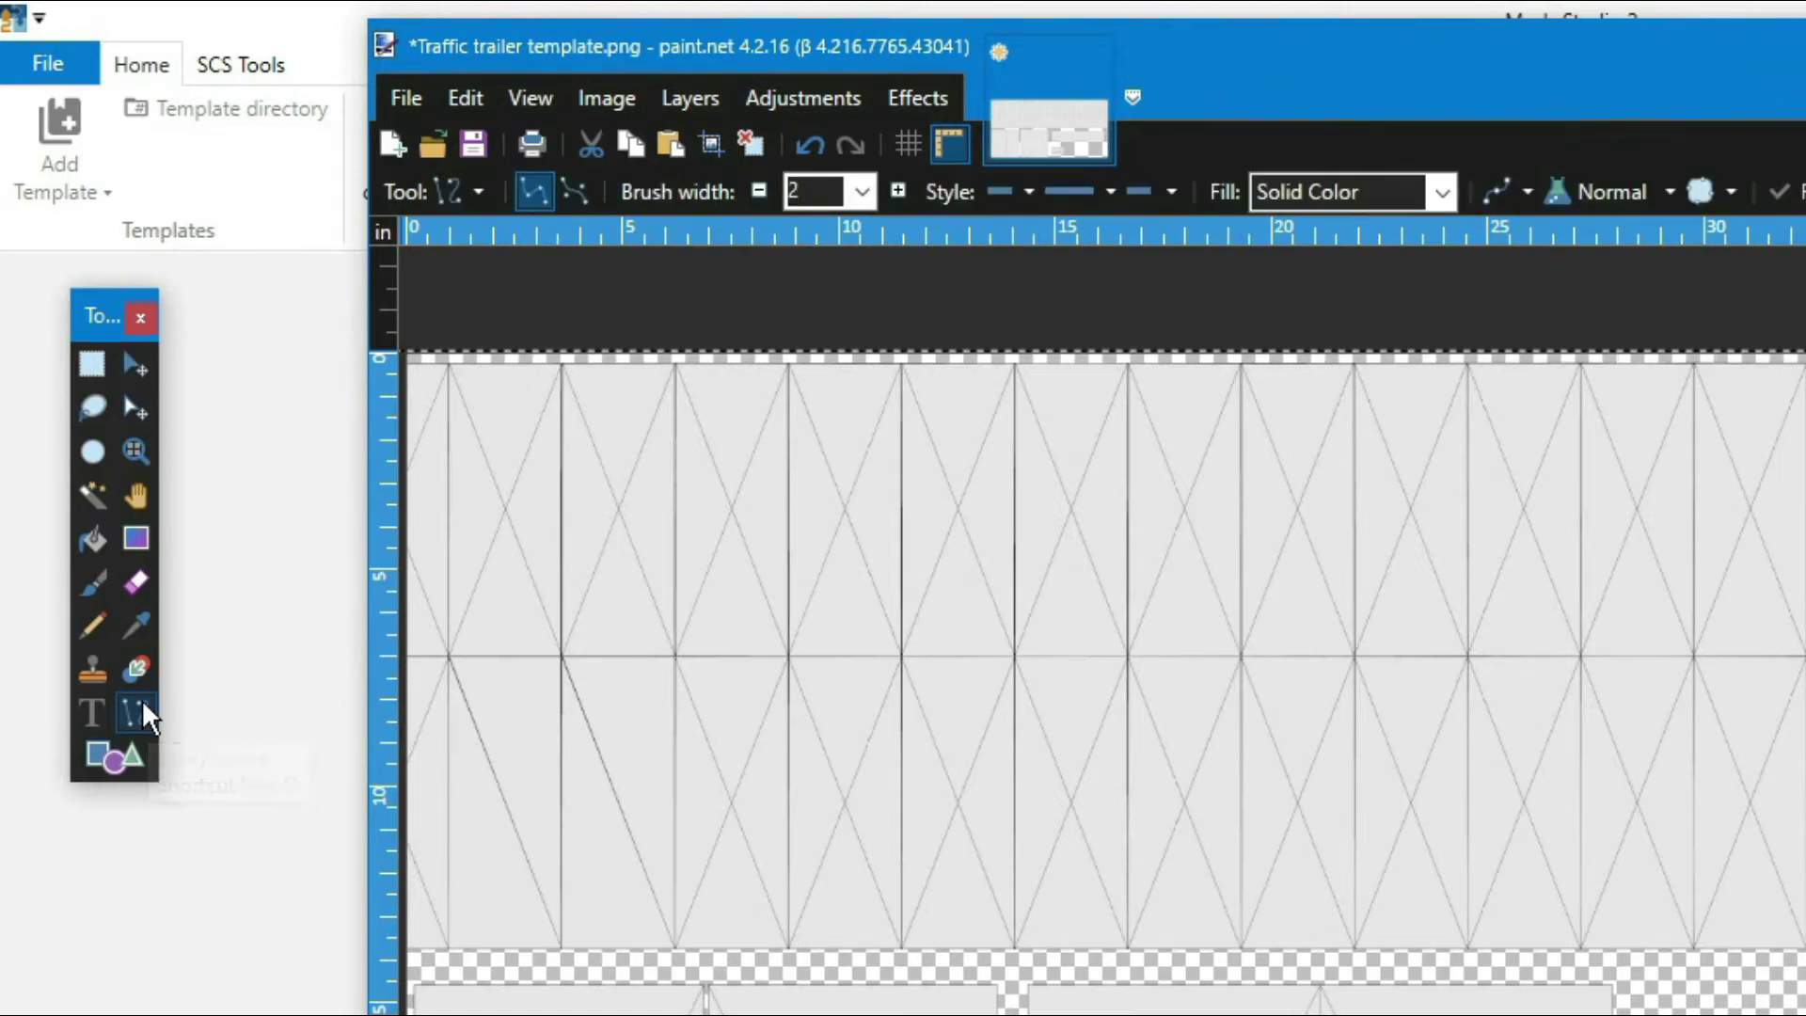
left_click(863, 192)
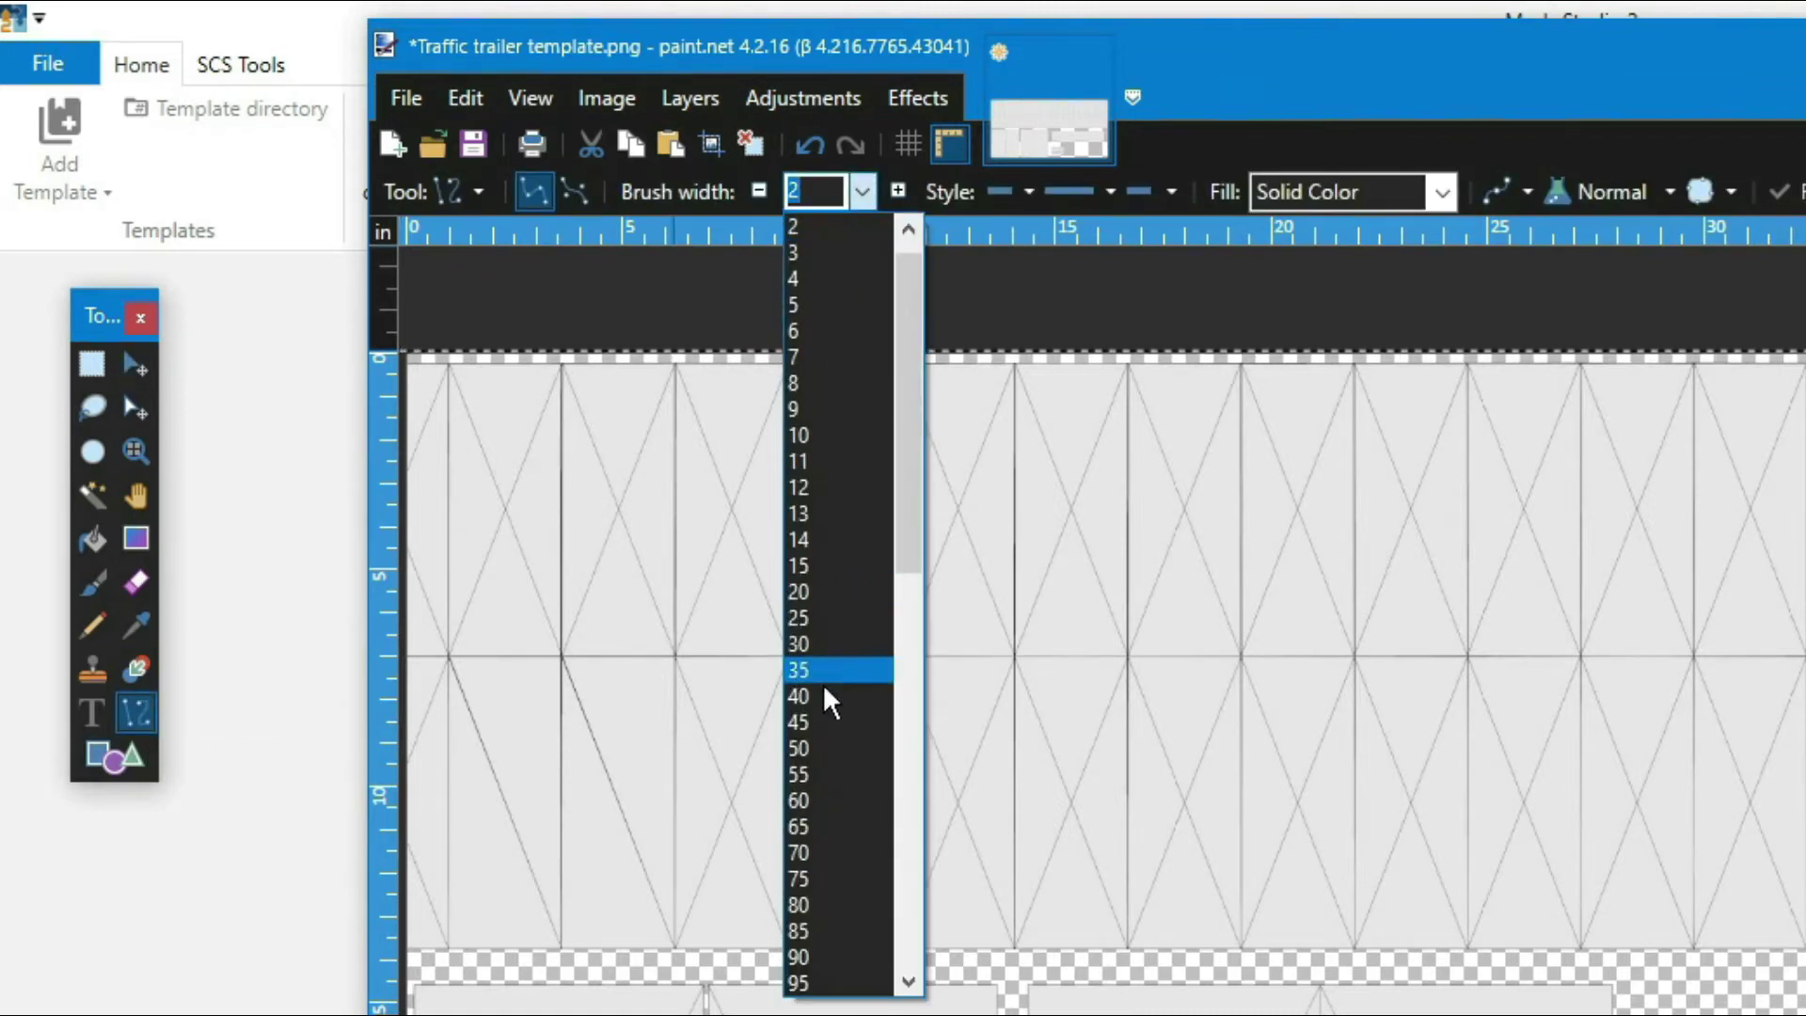
left_click(833, 801)
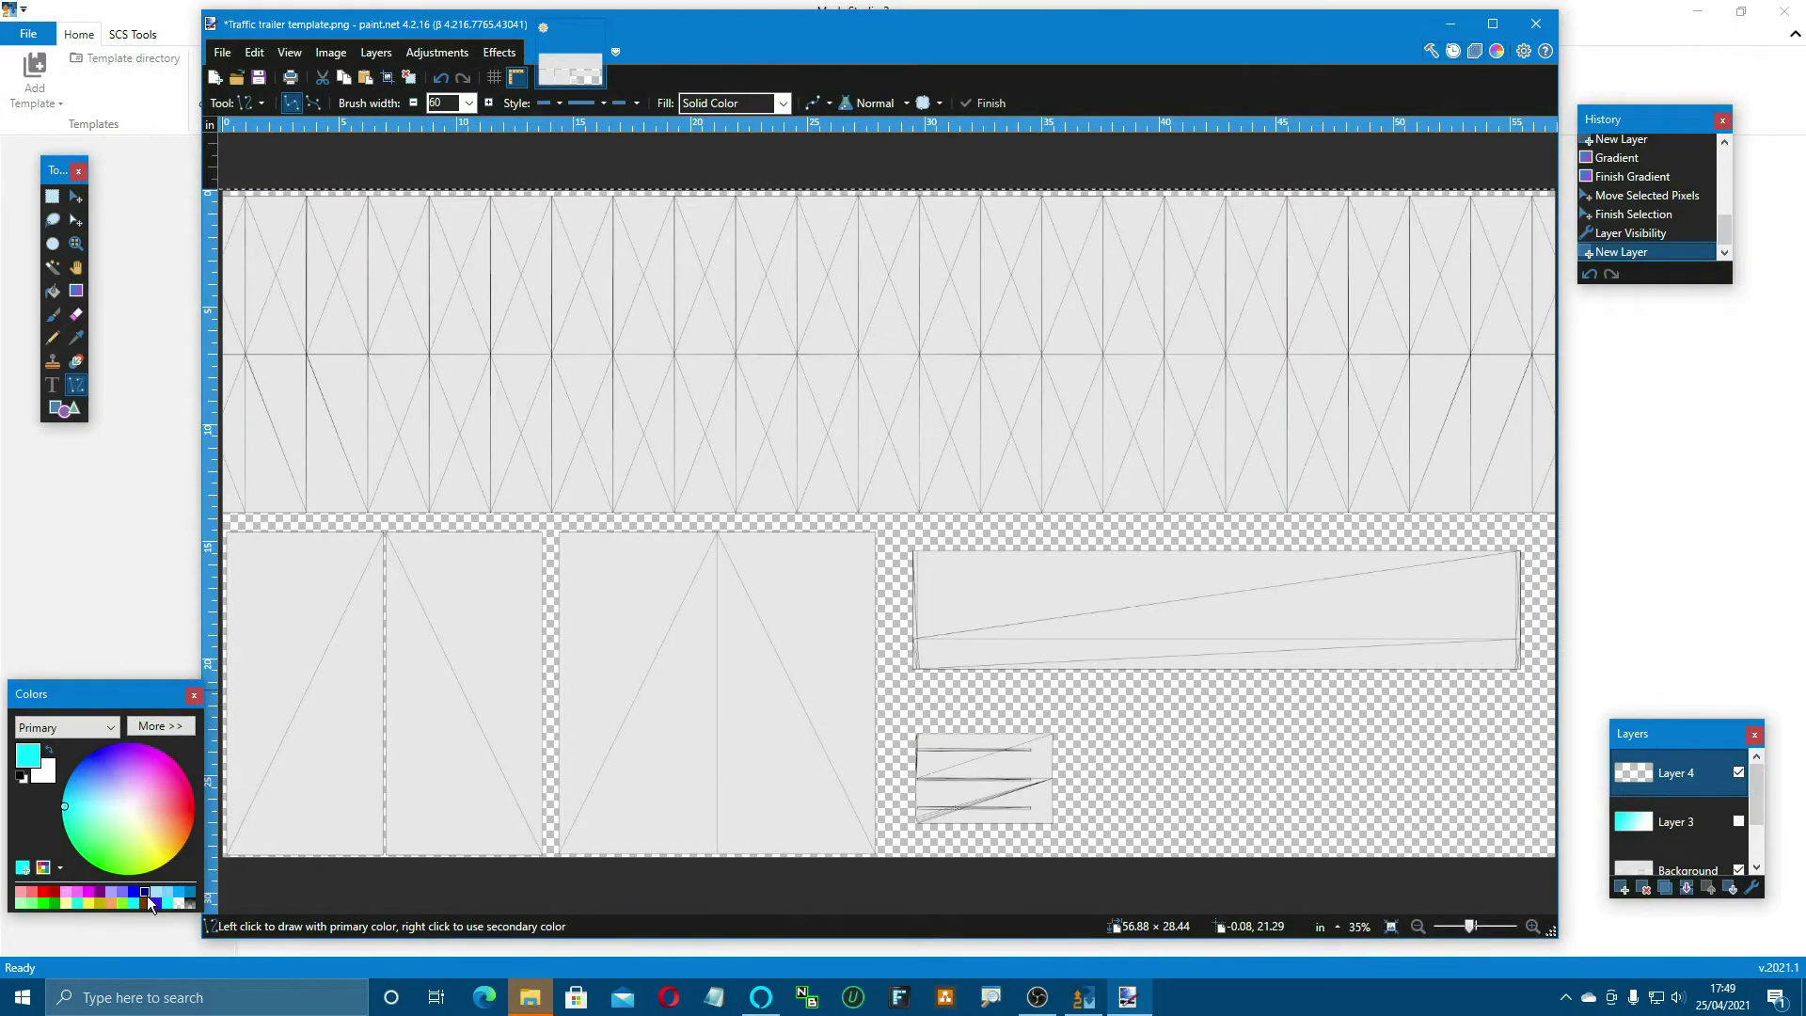
left_click(131, 890)
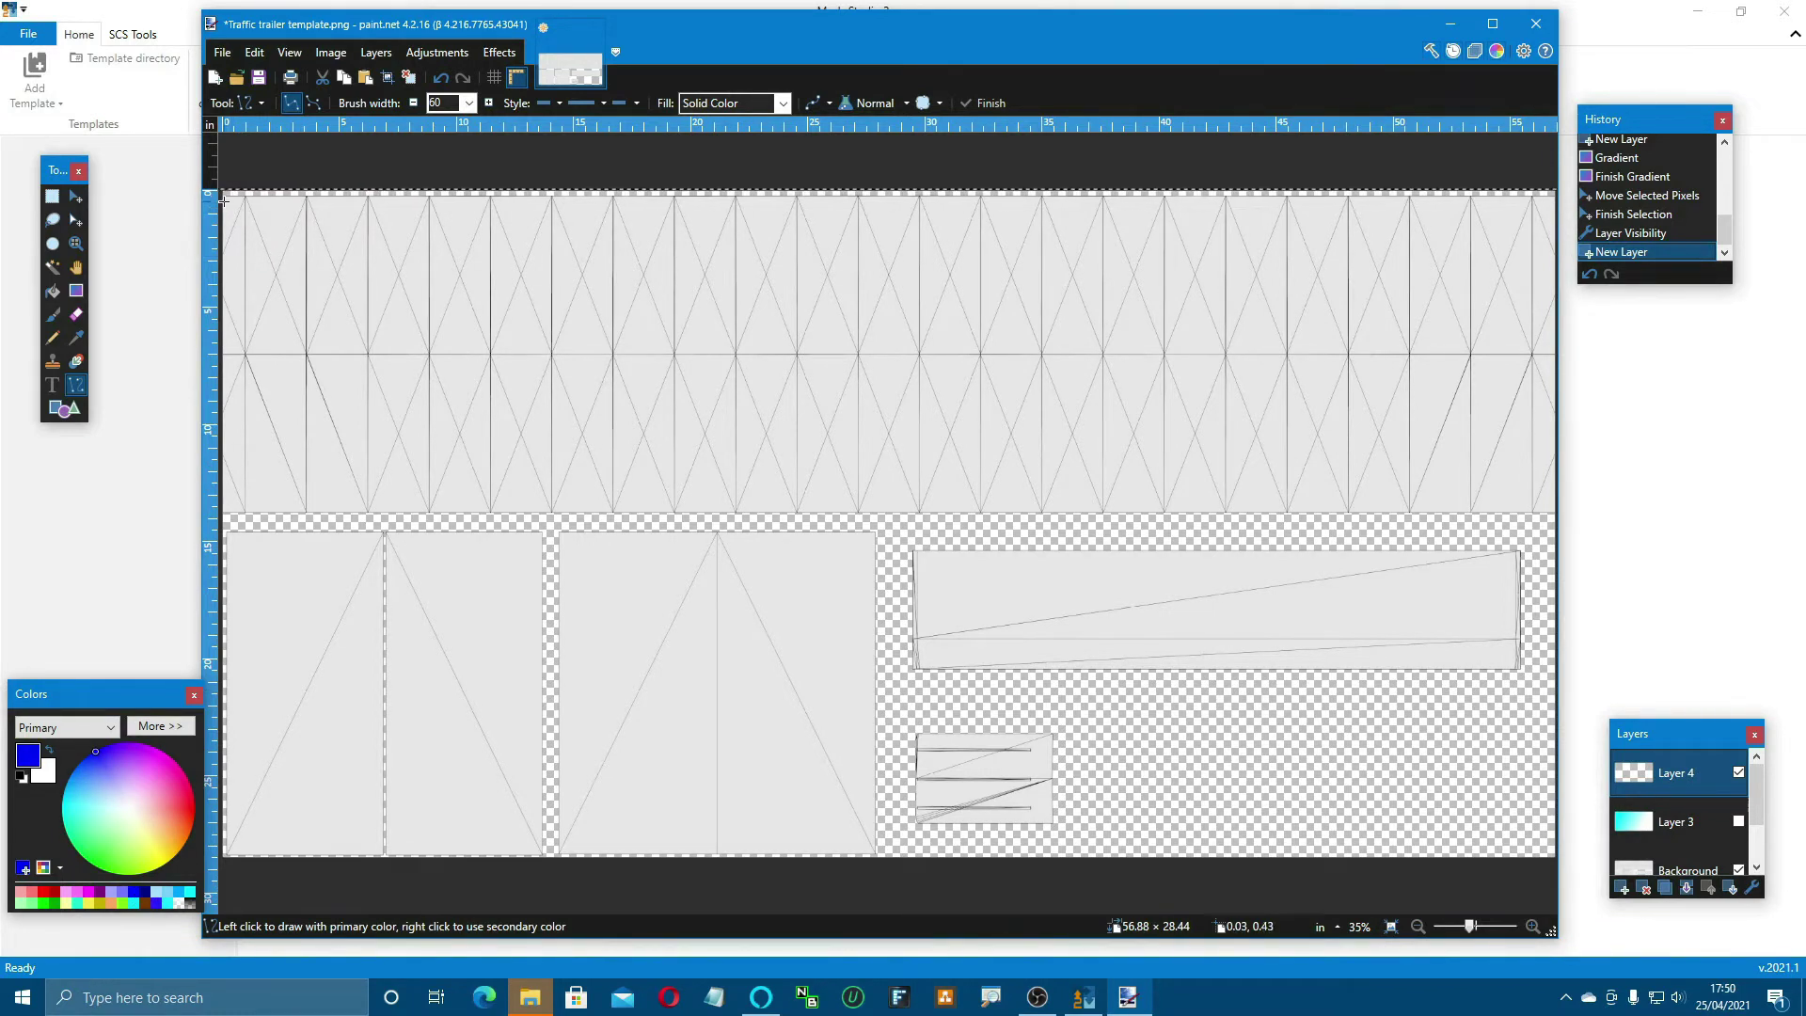
mouse_move(225, 199)
left_mouse_down()
mouse_move(301, 264)
mouse_move(797, 395)
mouse_move(1430, 447)
mouse_move(1557, 506)
mouse_move(213, 189)
left_mouse_up()
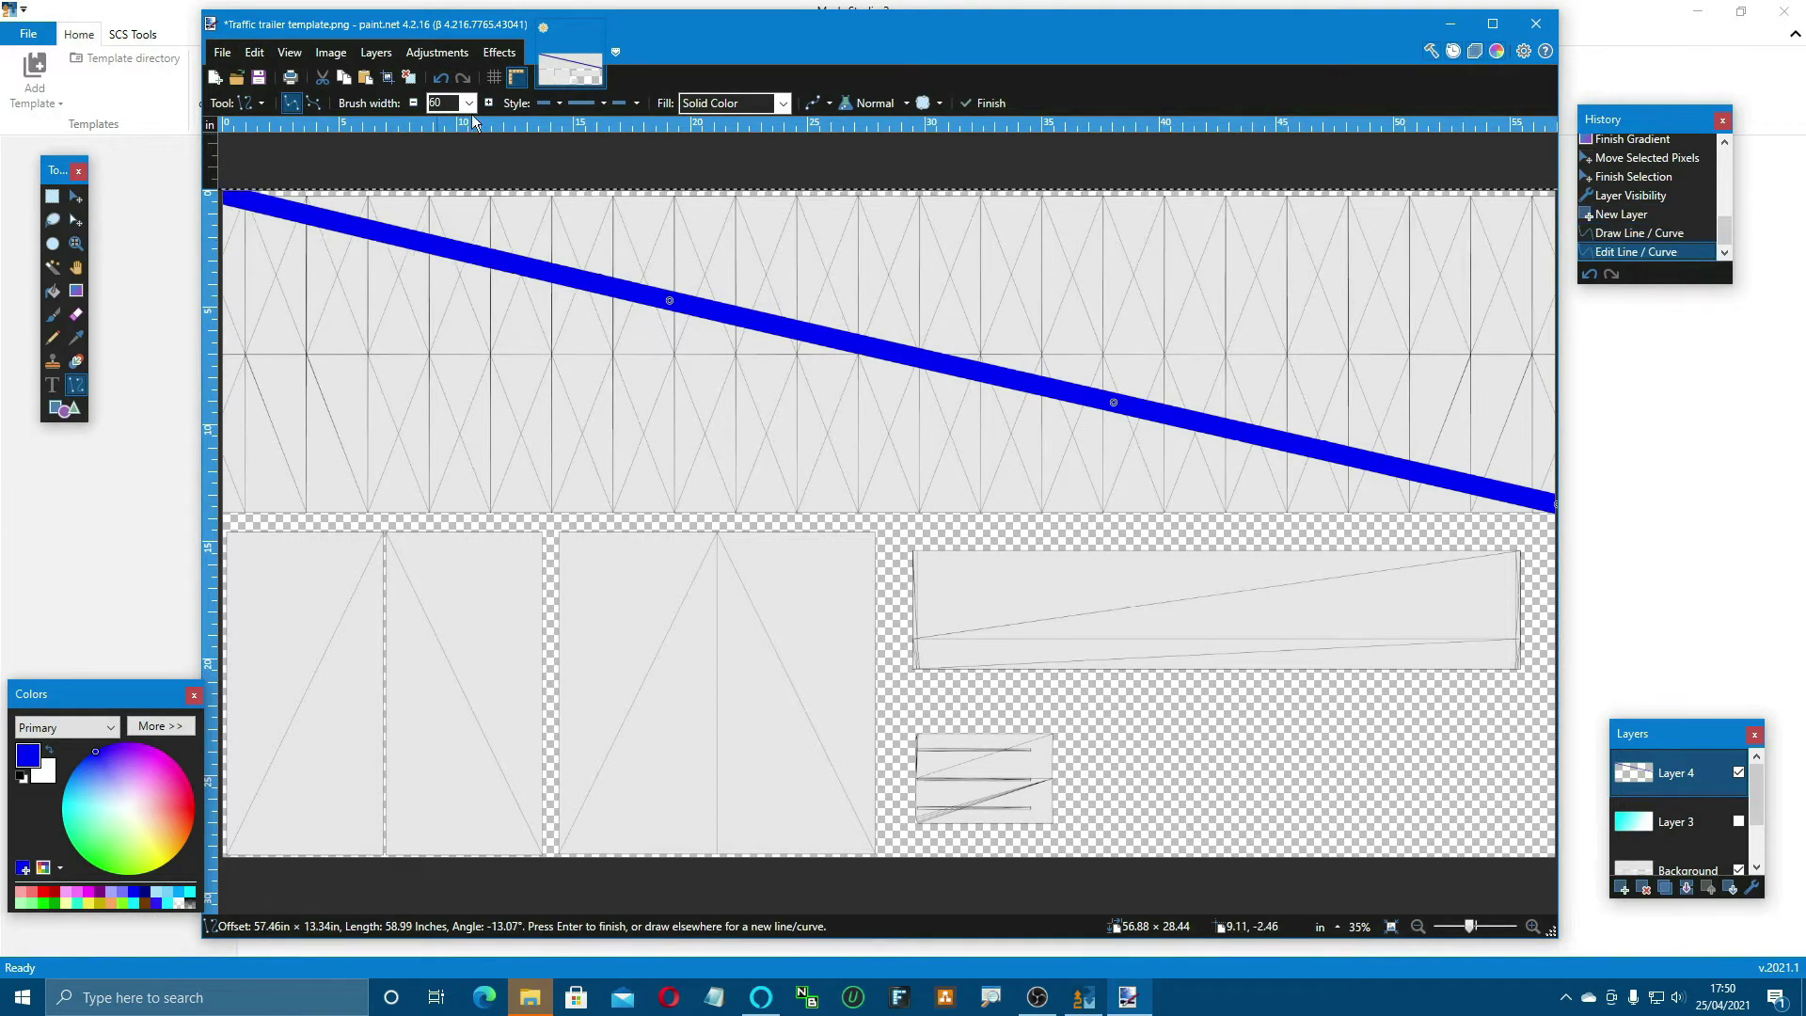
Step: Widen the line to 275, lighten its blue, and bend it into a wavy S-curve
left_click(469, 103)
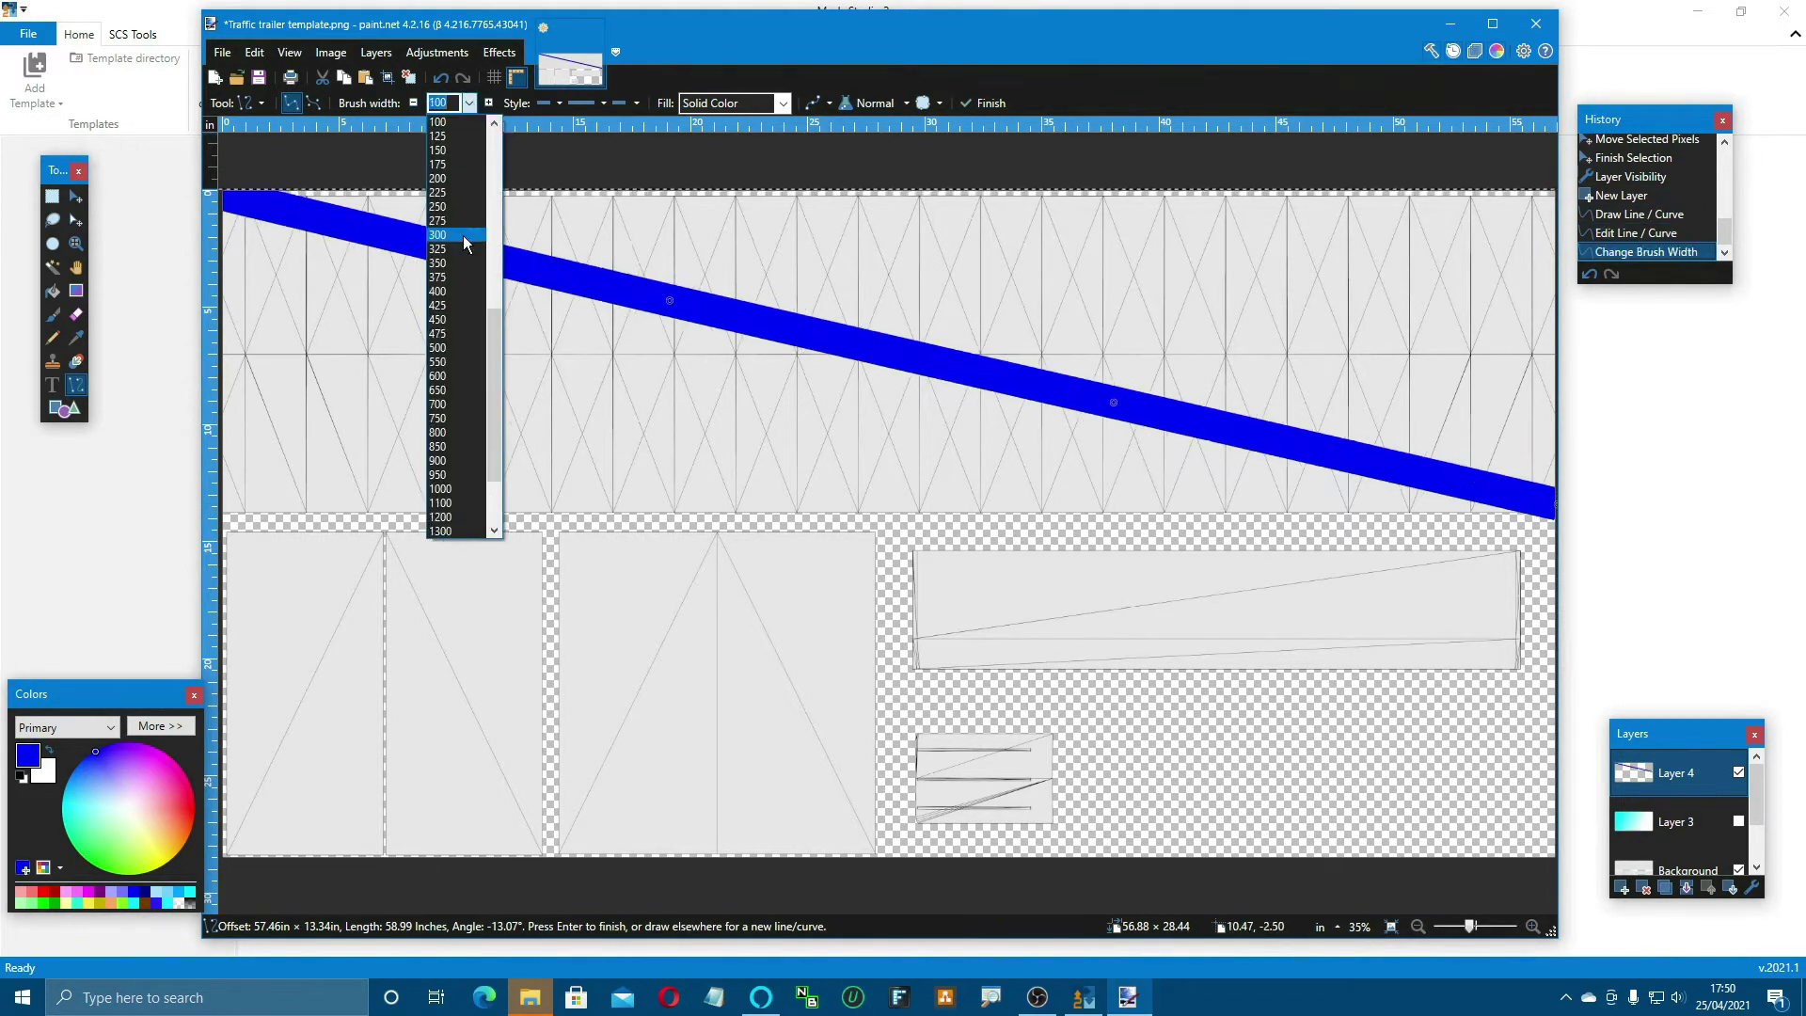
left_click(464, 222)
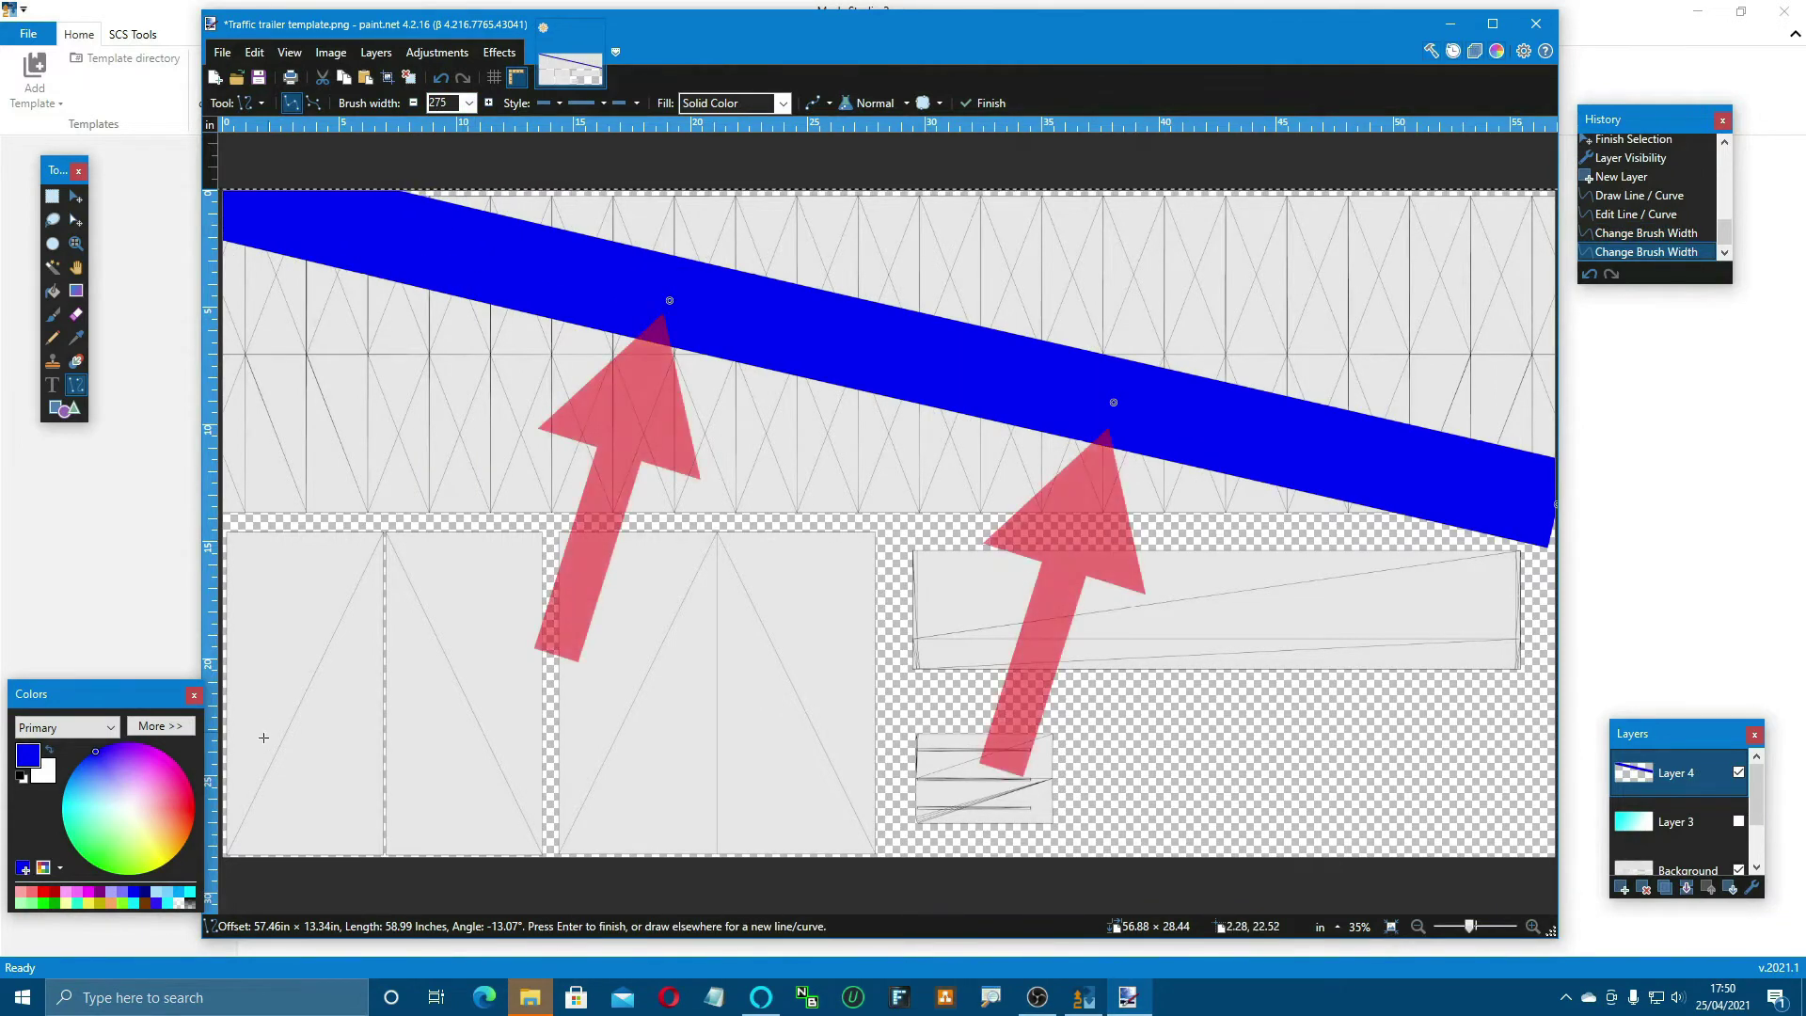
left_click(91, 764)
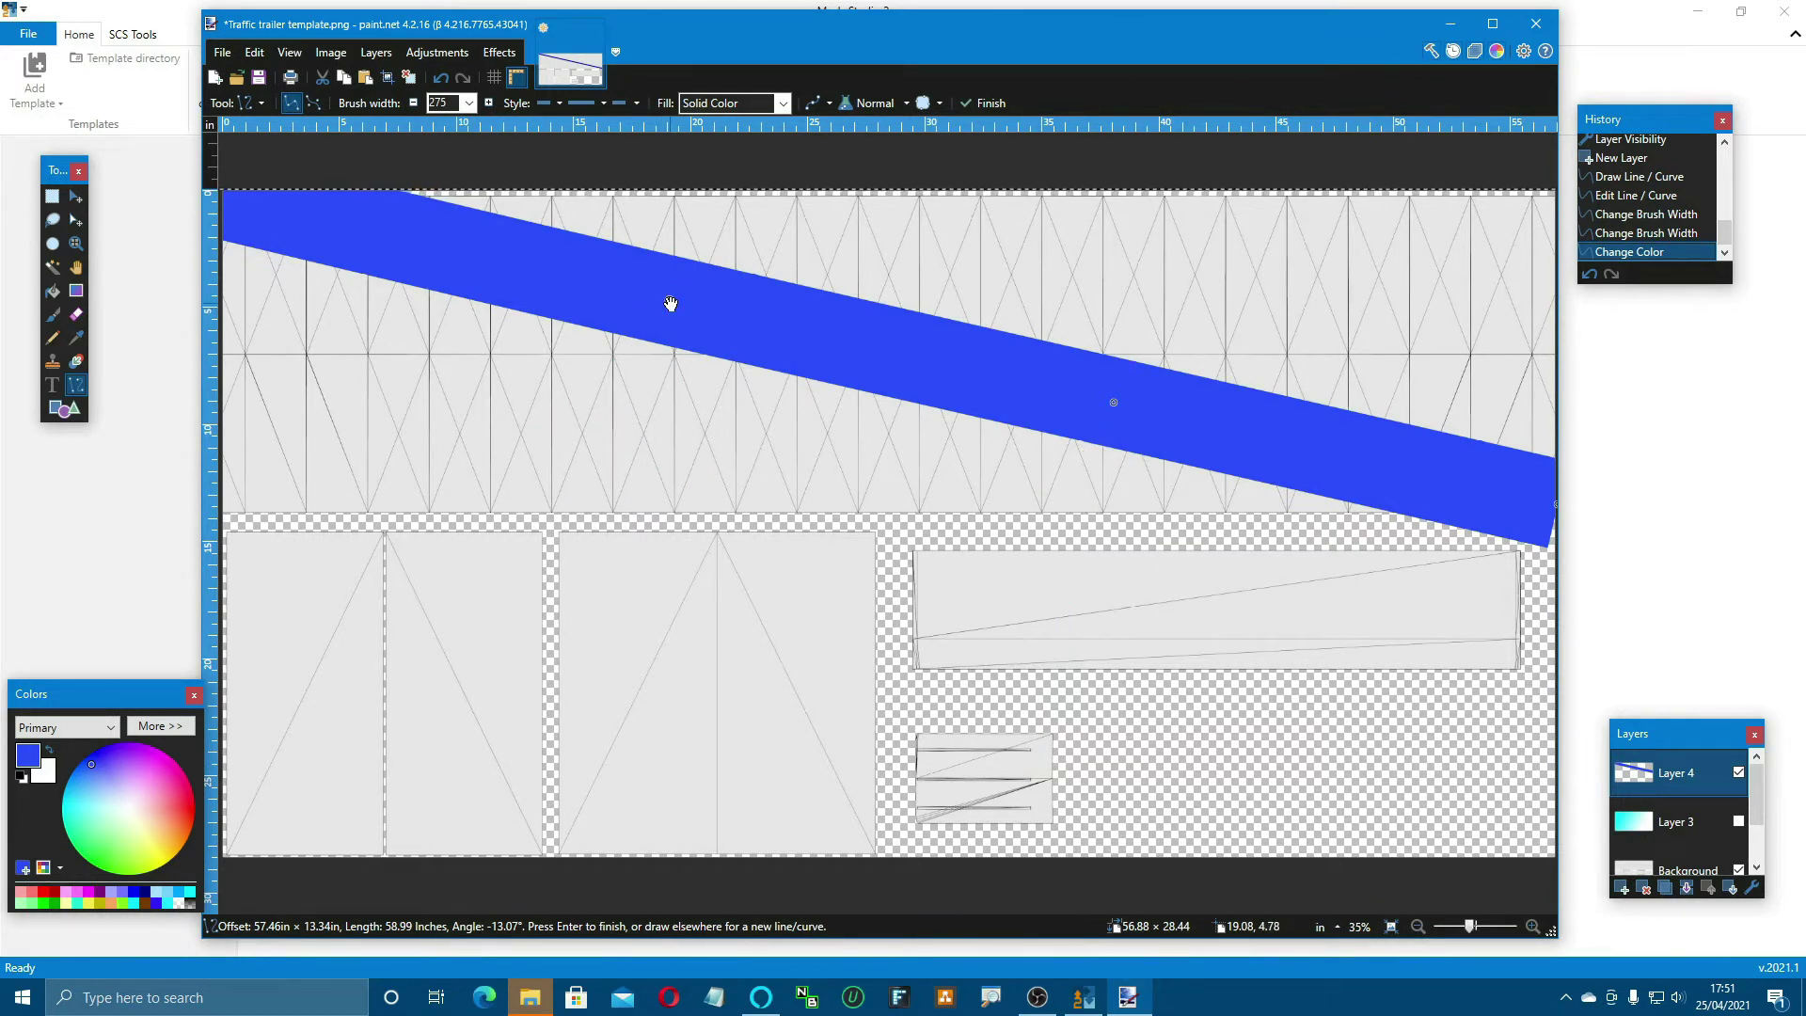
left_click_drag(671, 305, 654, 369)
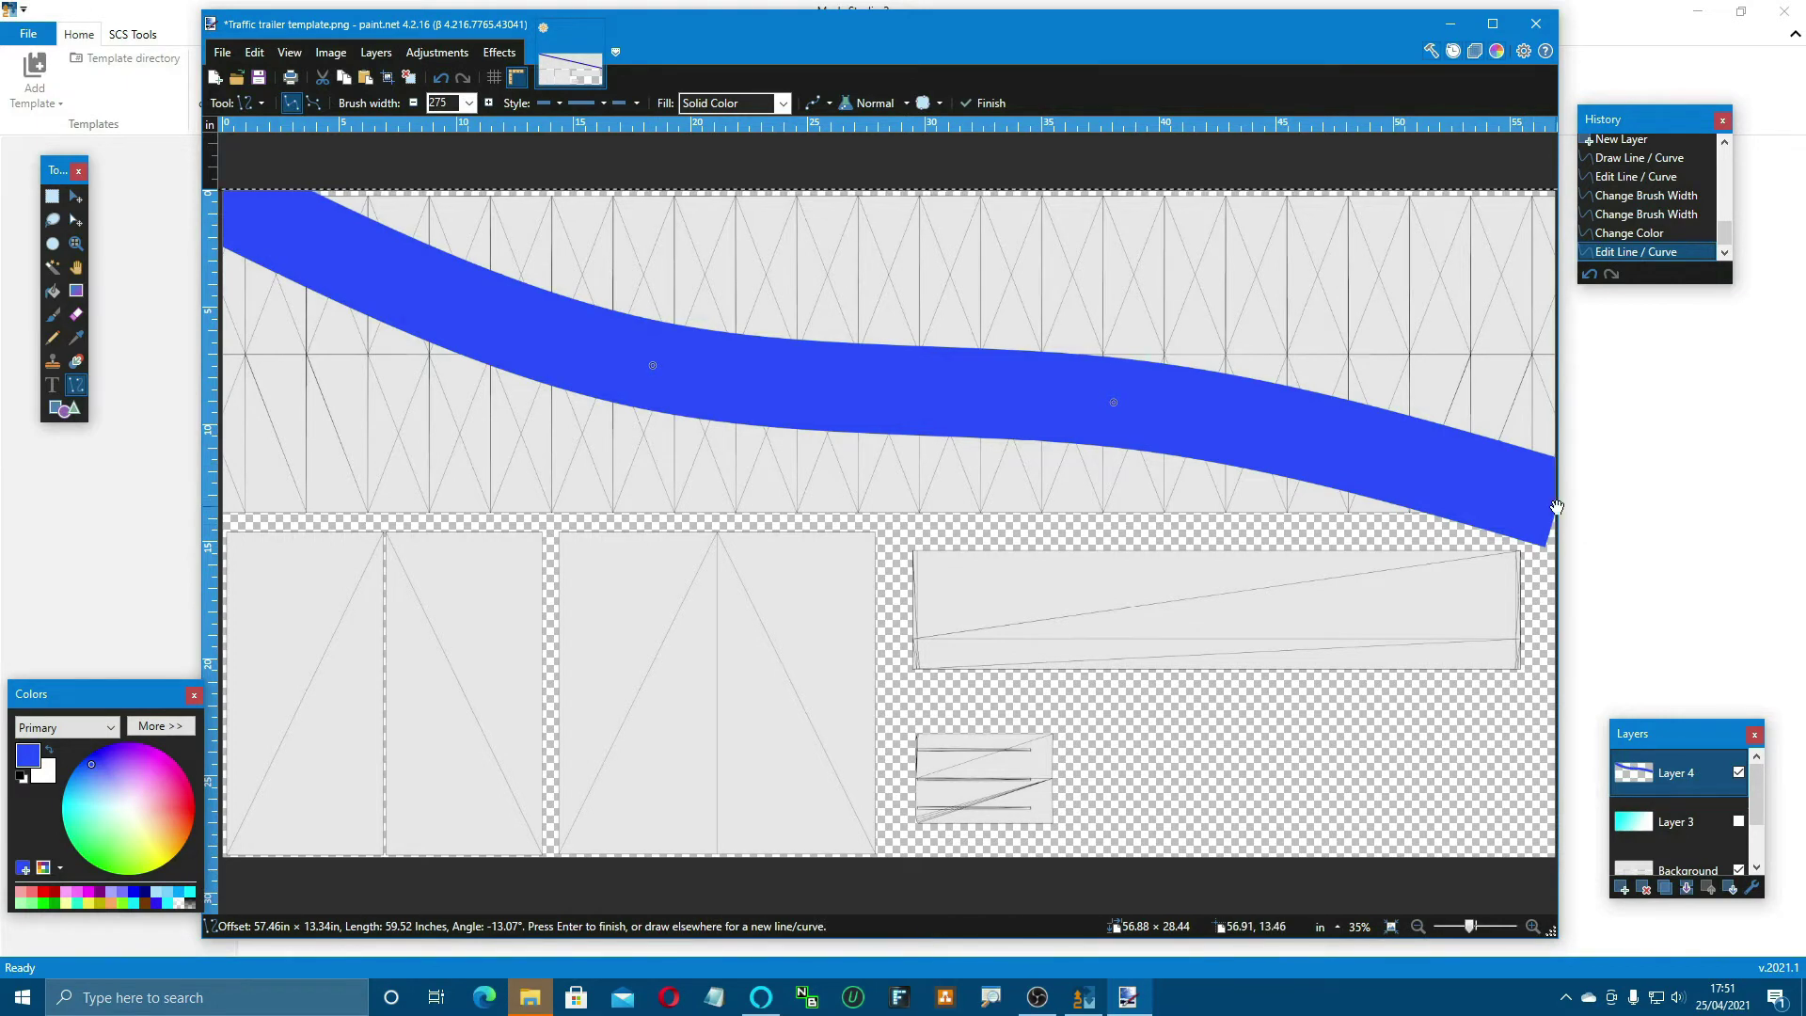
left_click_drag(1556, 507, 1566, 511)
left_click_drag(1117, 404, 1170, 329)
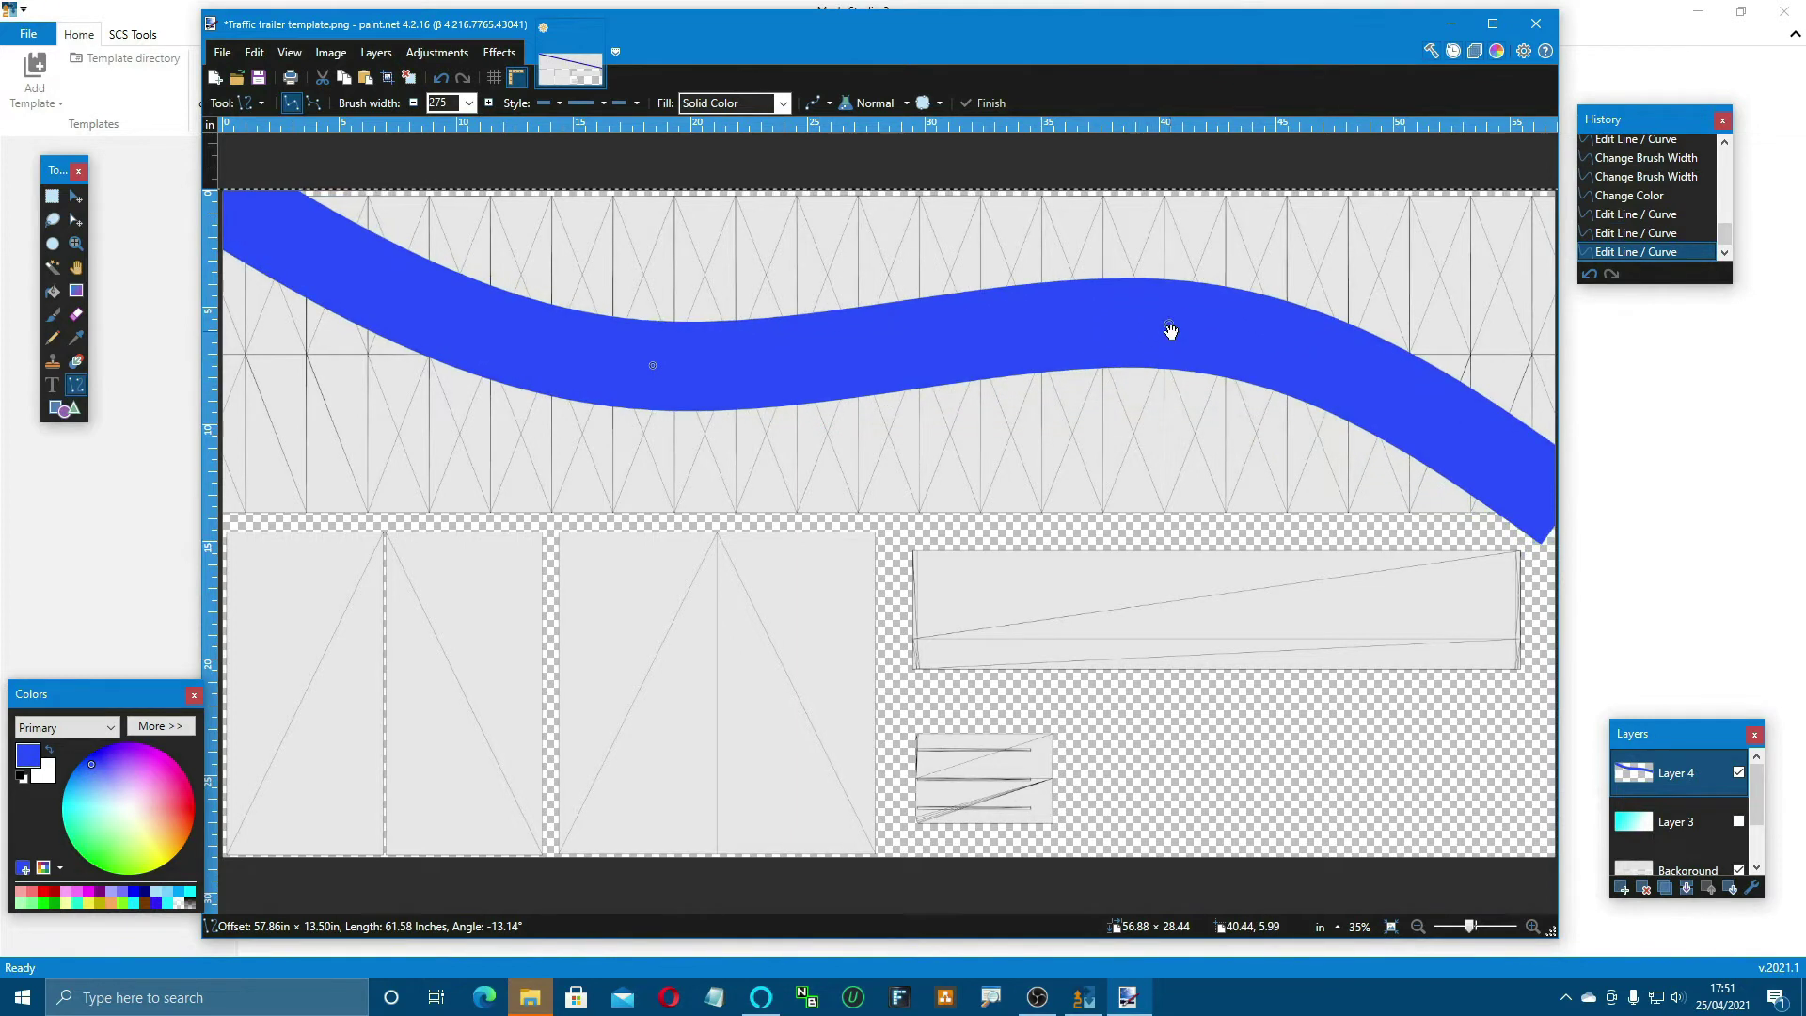